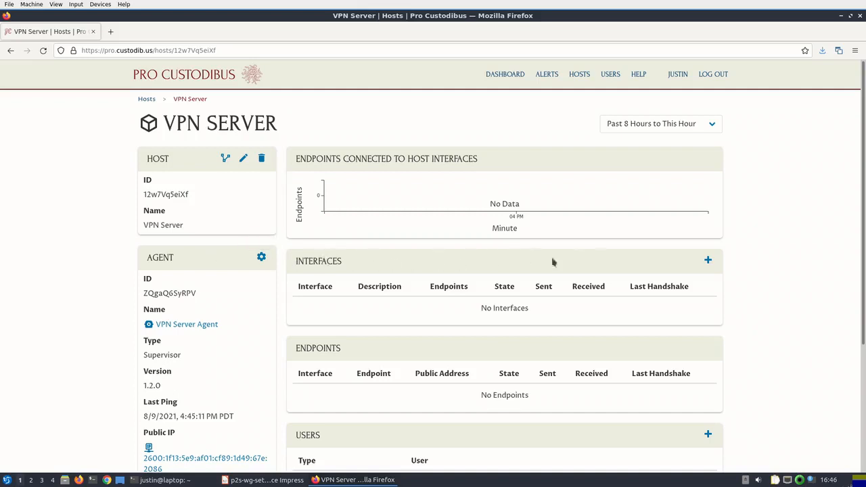
- Start adding an interface to the VPN Server host, named wg0 with the description "access to internal cloud"
click(704, 260)
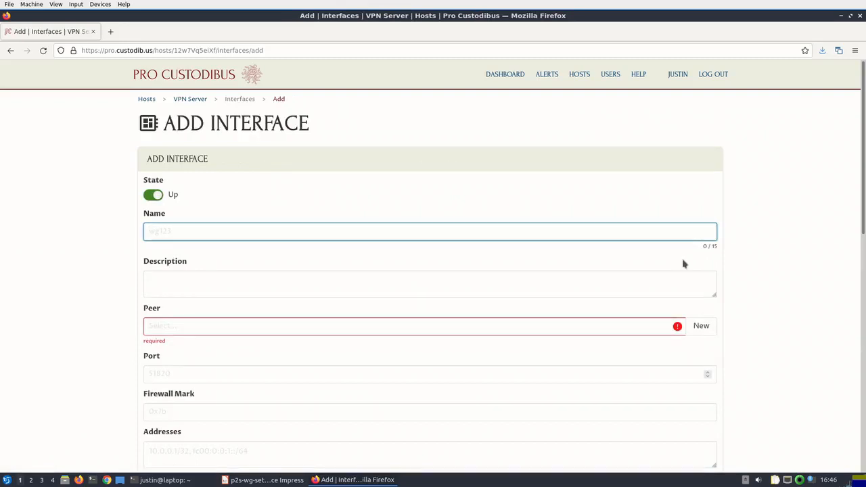
text(wg0)
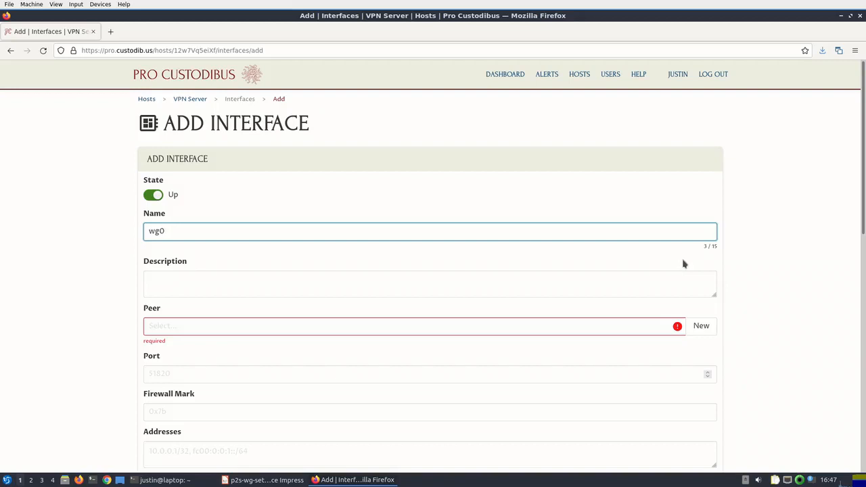
key(Tab)
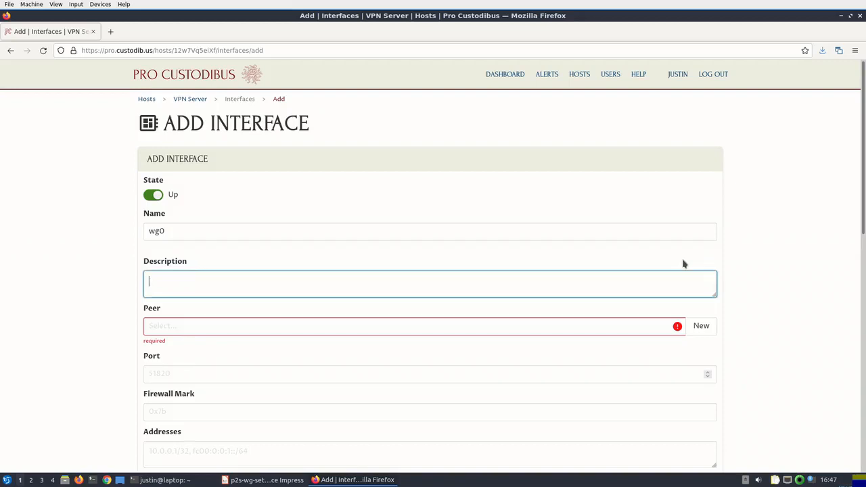
text(access to internal cloud)
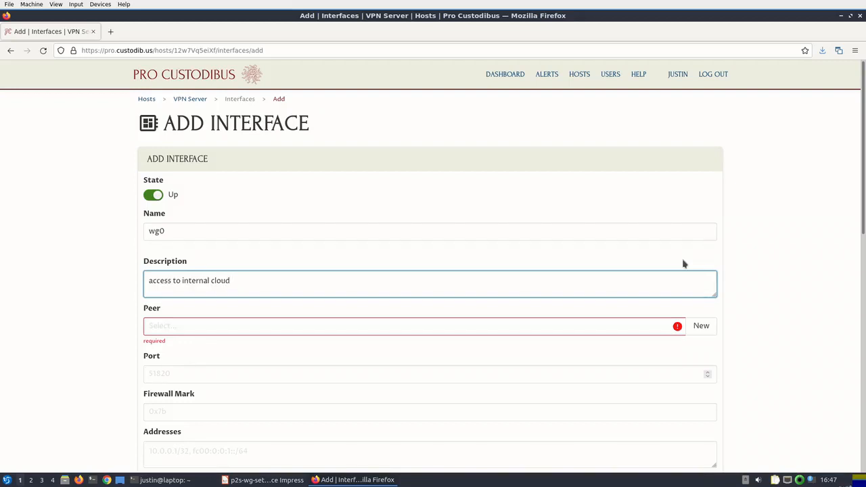
key(Tab)
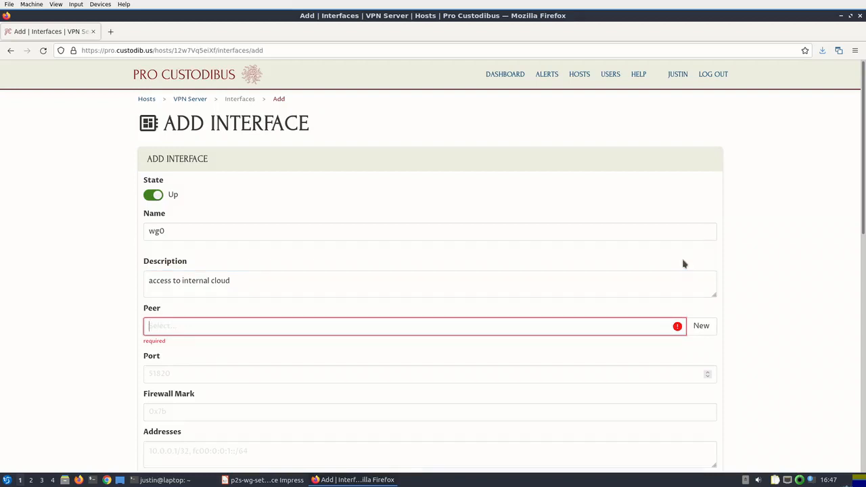
- Create a new peer named VPN Server with a generated key pair for the wg0 interface
click(710, 331)
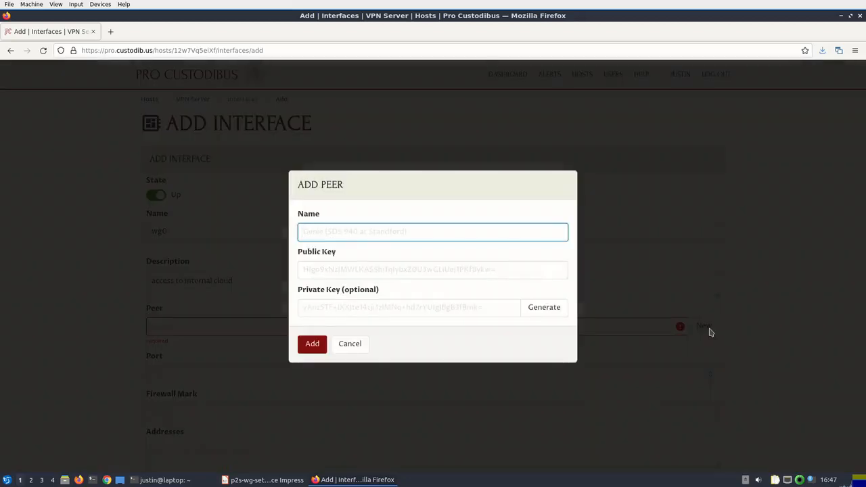
text(VpN Server)
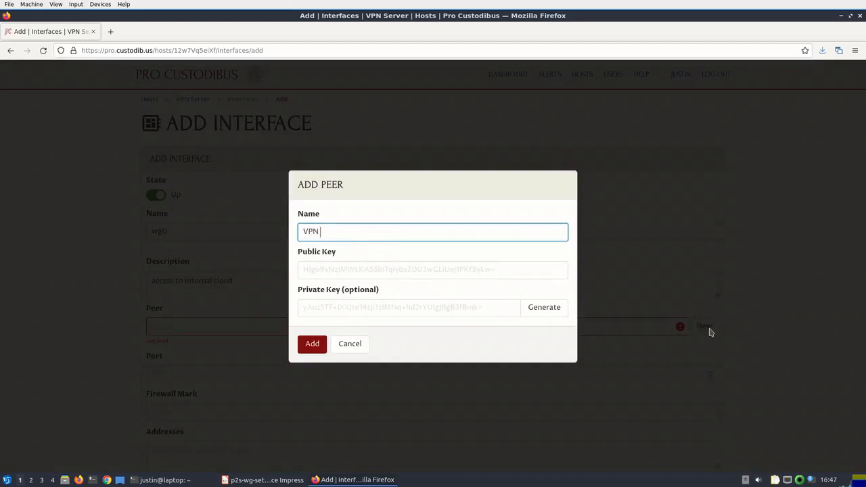
key(Tab)
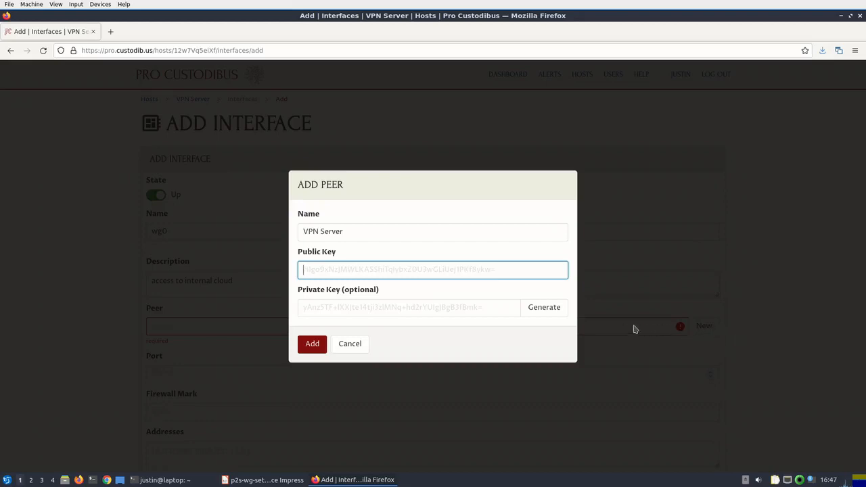
click(564, 314)
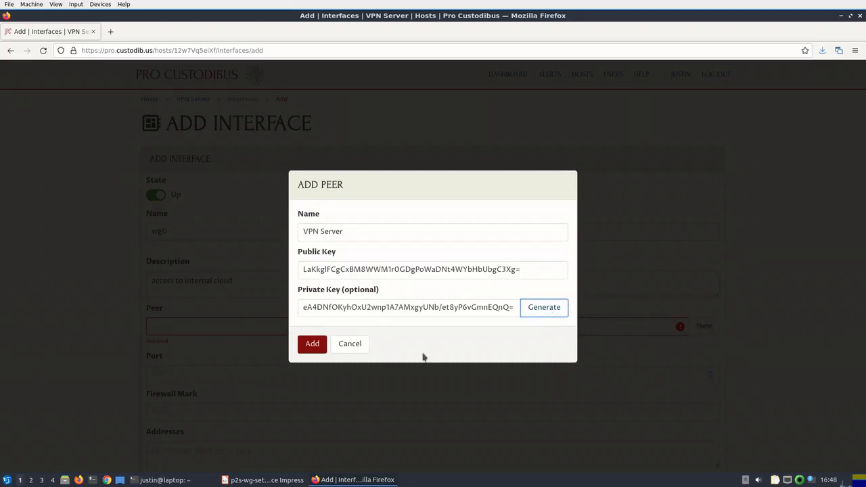
click(313, 344)
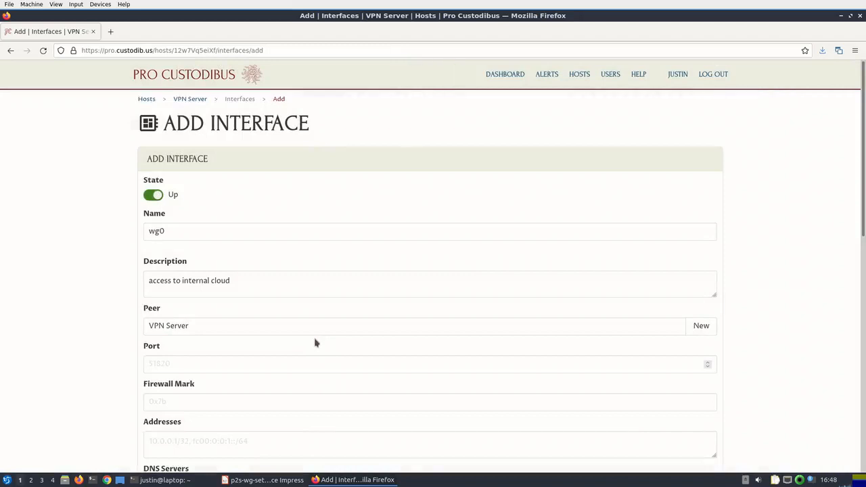
- Set the interface's port to 51820 and its address to 10.0.0.1, leaving the firewall mark blank
click(183, 361)
scroll(81, 294, down, 4)
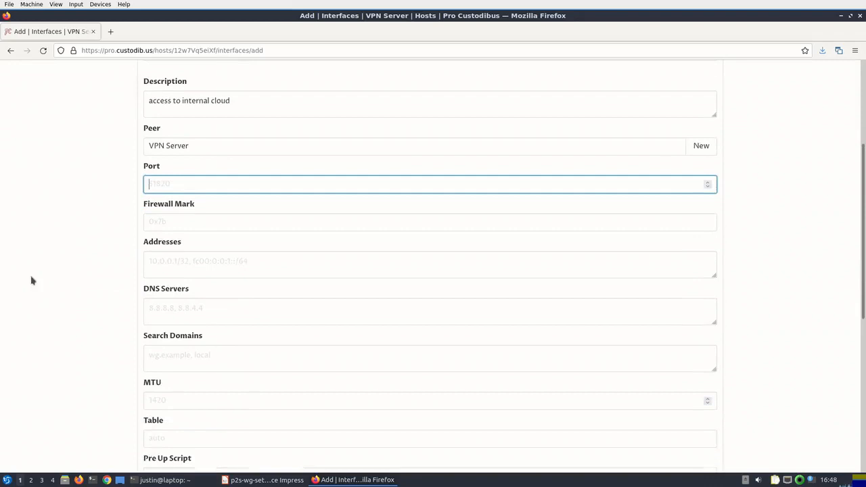
text(51820)
key(Tab)
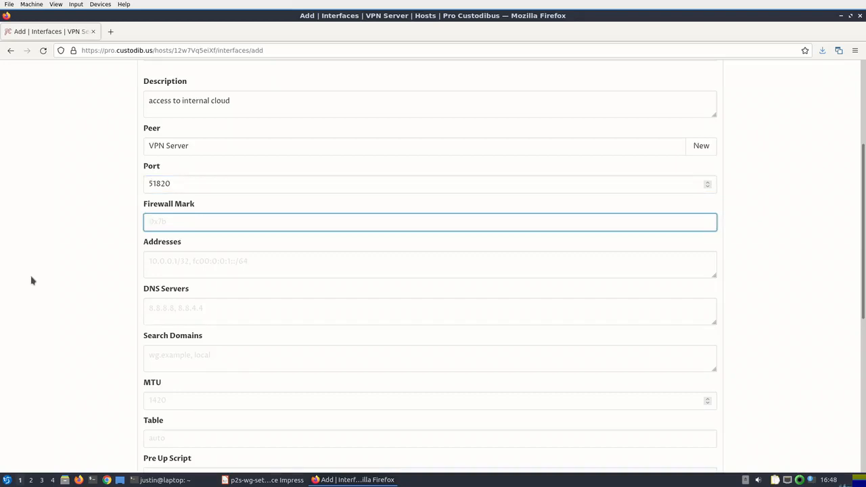
key(Tab)
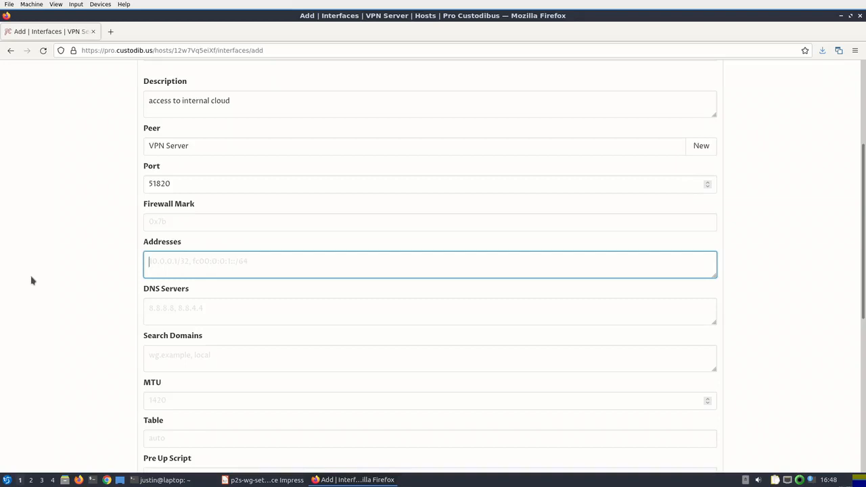
text(10.0.0.1)
key(Tab)
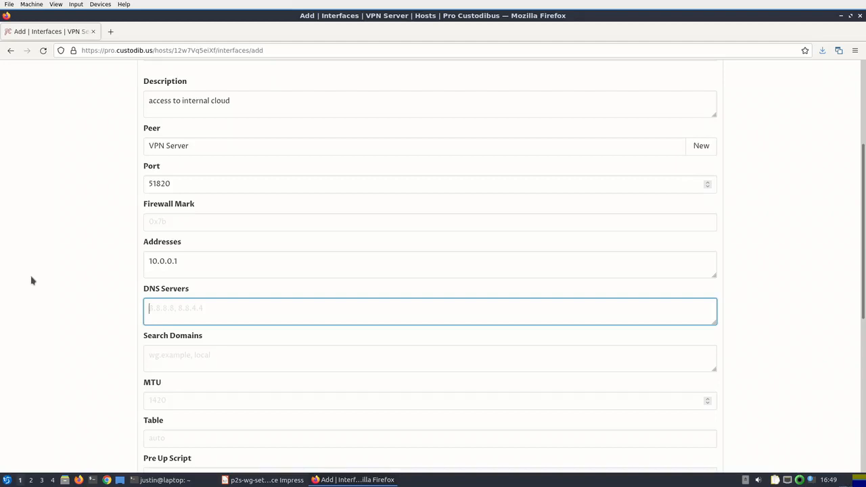
- Enter a Pre Up Script that sets net.ipv4.ip_forward=1, marks packets from %i with 0x10 in mangle PREROUTING, and masquerades 0x10-marked packets not leaving %i in nat POSTROUTING
key(Tab)
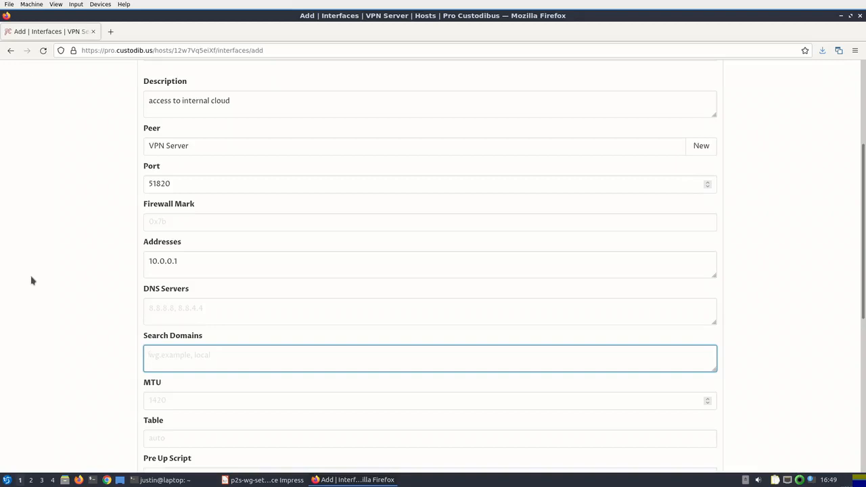
key(Tab)
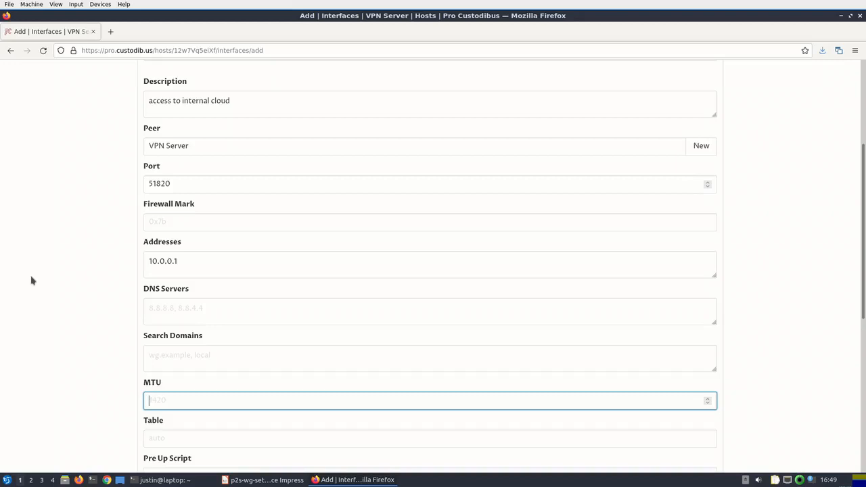
key(Tab)
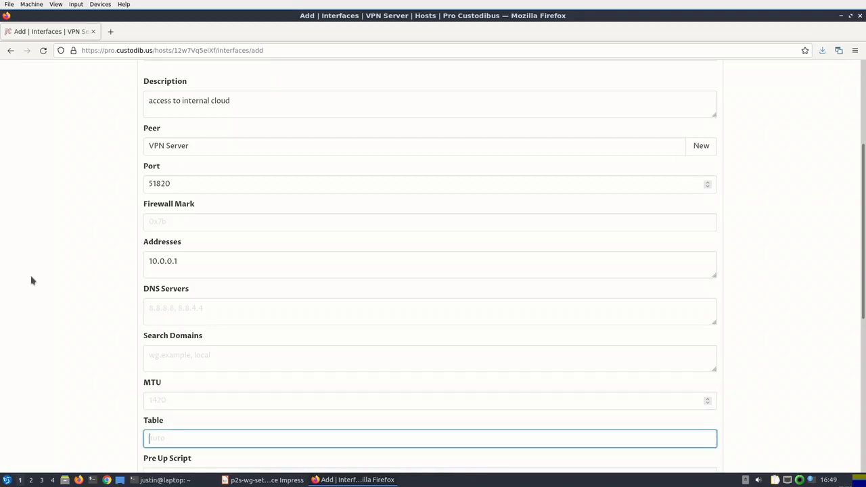
scroll(58, 289, down, 5)
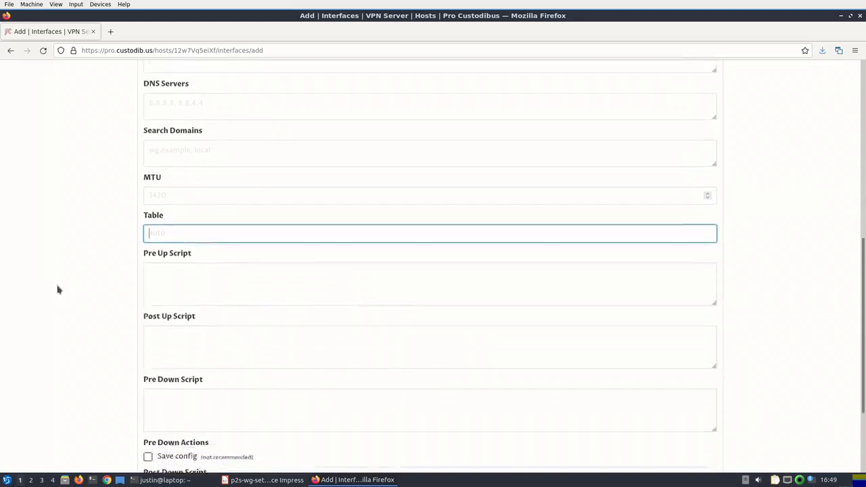
click(168, 158)
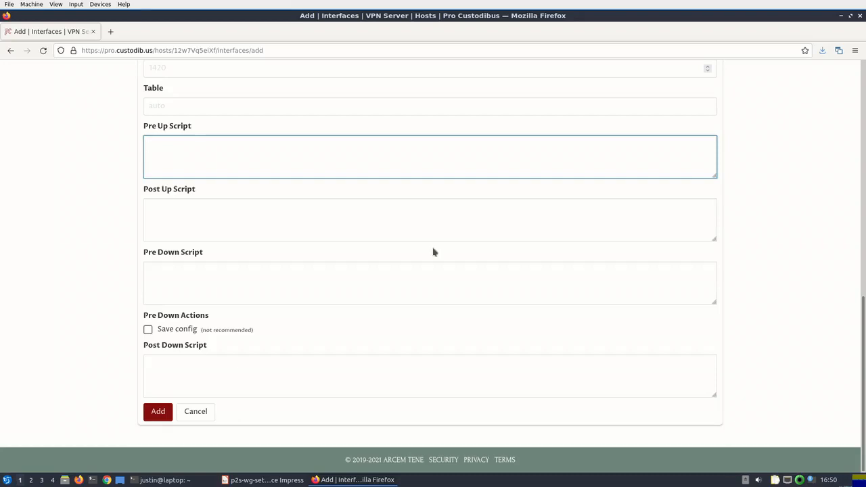
text(sysctl -w net.ipv4.ip_forward=1 iptables -t mangle -A PREROUTING -i %i -j MARK --set-mark 0x10 iptables -t nat -A POSTROUTING ! -o %i -m mark --mark 0x10 -j MASQUERADE)
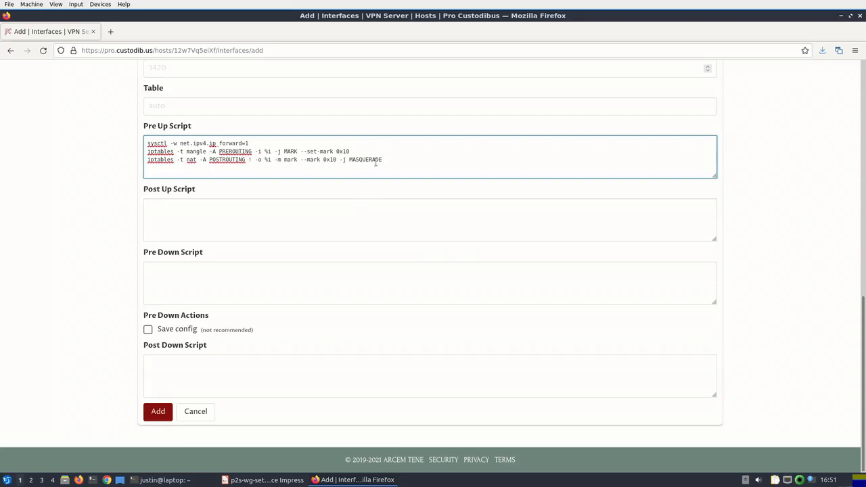
- Copy the two iptables lines from the Pre Up Script into the Post Down Script
drag(383, 160, 75, 147)
key(ctrl+c)
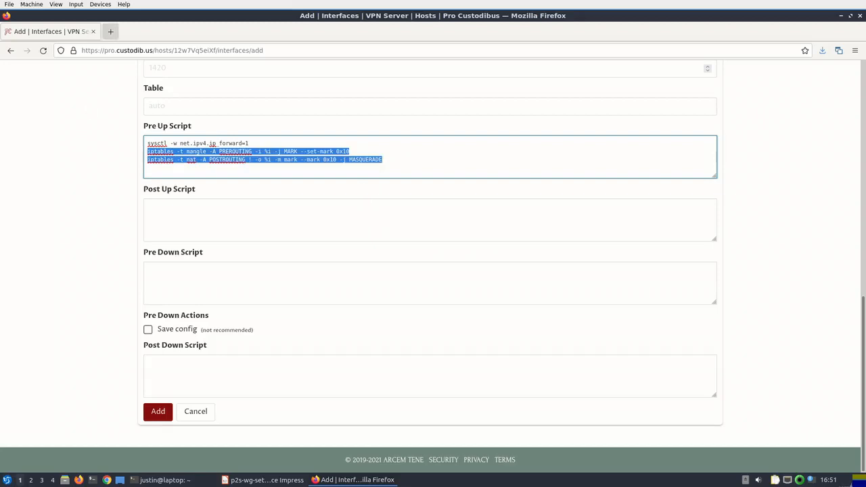
click(244, 362)
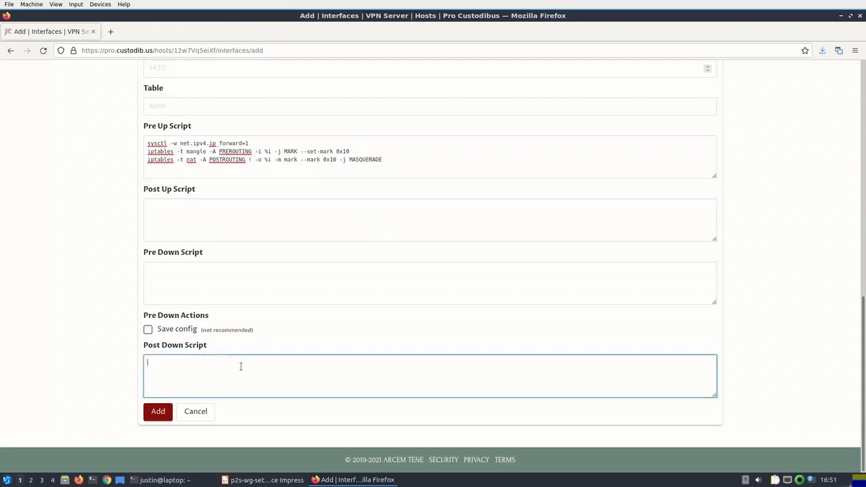
key(ctrl+v)
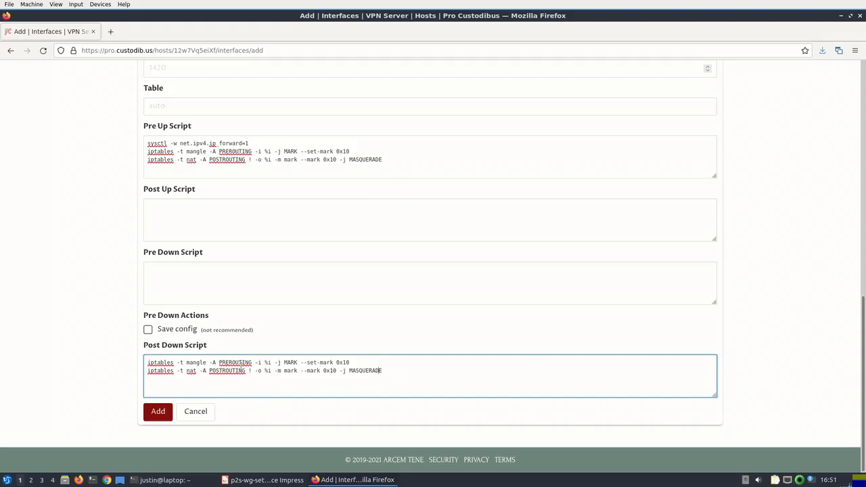
- Change -A to -D in both iptables rules of the Post Down Script and add the interface
key(Left)
key(Left)
key(Left)
key(Left)
key(Left)
key(BackSpace)
text(D)
key(Right)
key(Right)
key(Right)
key(BackSpace)
text(D)
click(158, 411)
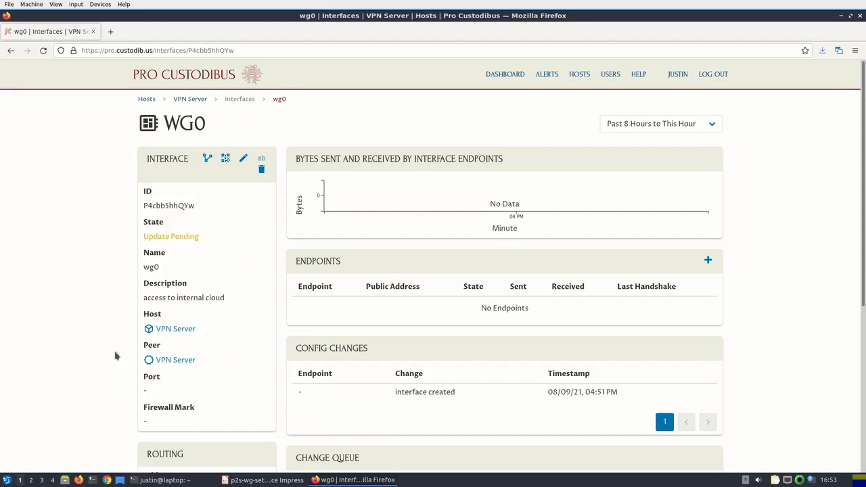
- Start adding an endpoint to wg0 and create its new peer, named after the owner's laptop, with a generated key pair
click(706, 259)
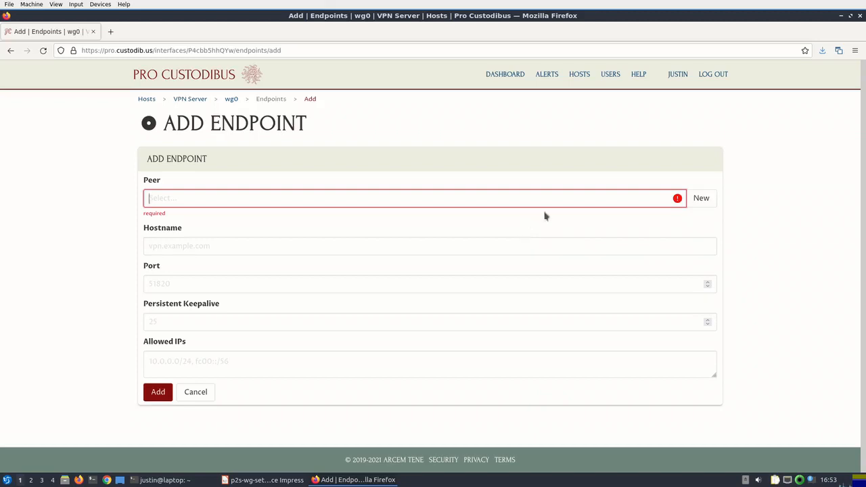
click(699, 199)
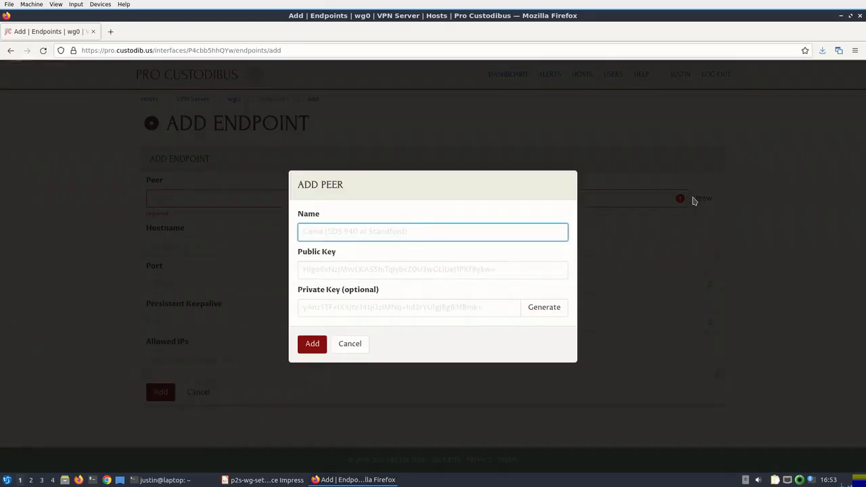
text(Justin's Laptop)
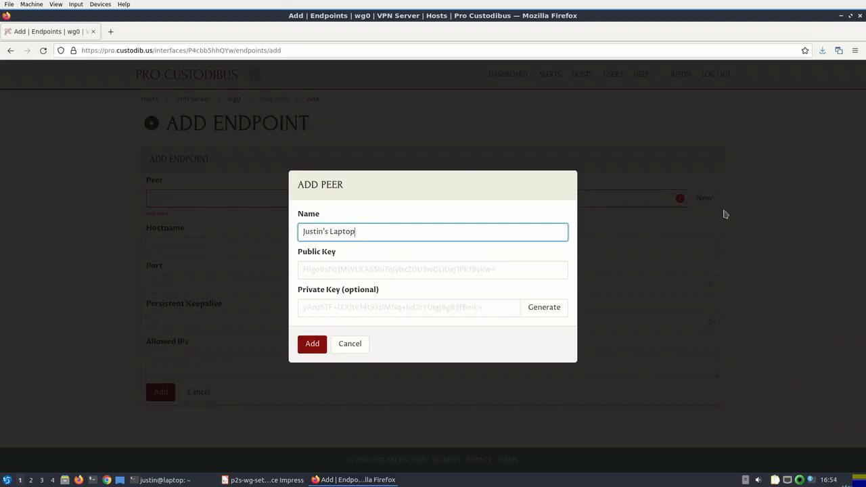
click(552, 307)
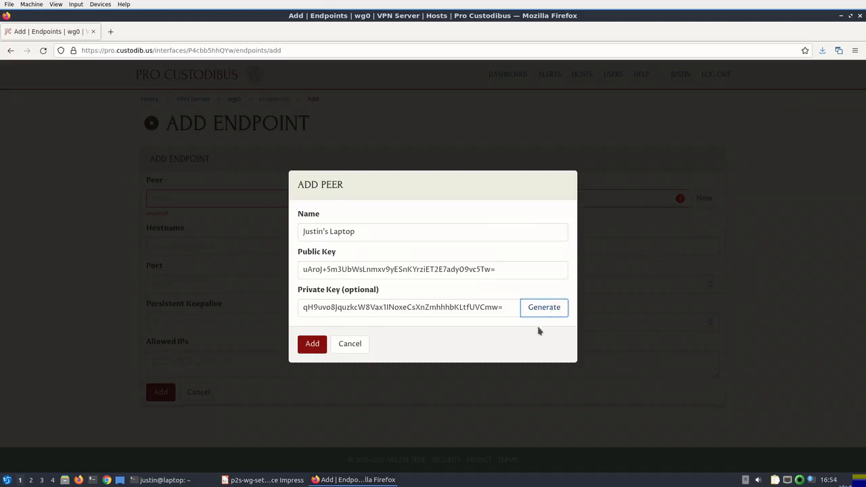
click(314, 344)
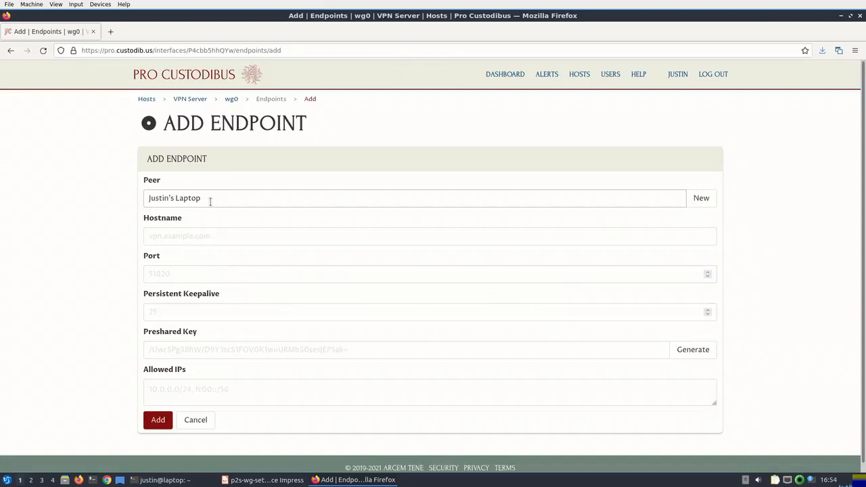
- Generate a preshared key for the endpoint, leaving its hostname, port and persistent keepalive blank
click(199, 235)
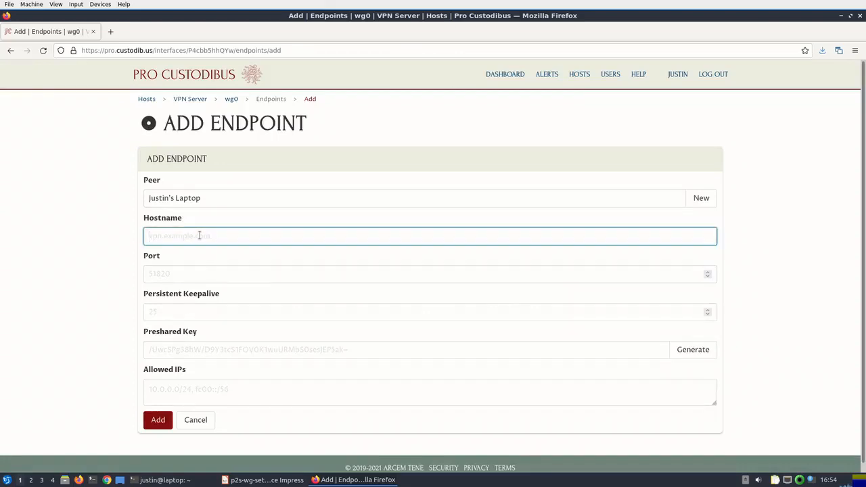
key(Tab)
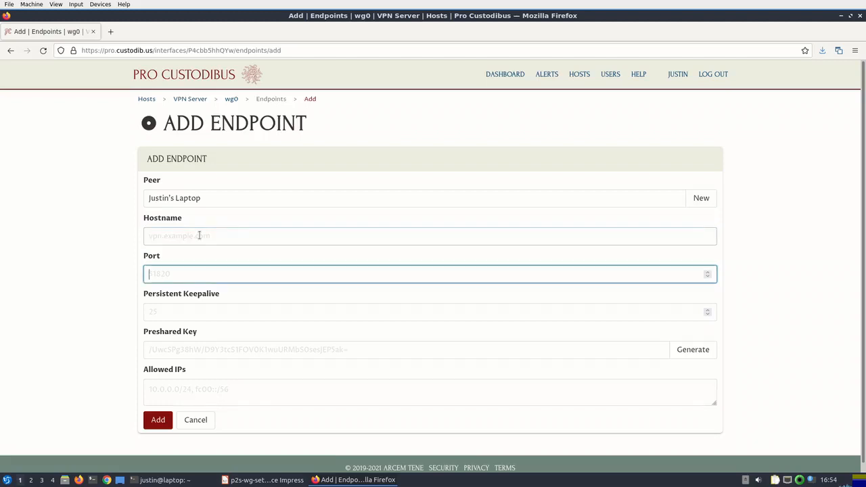
key(Tab)
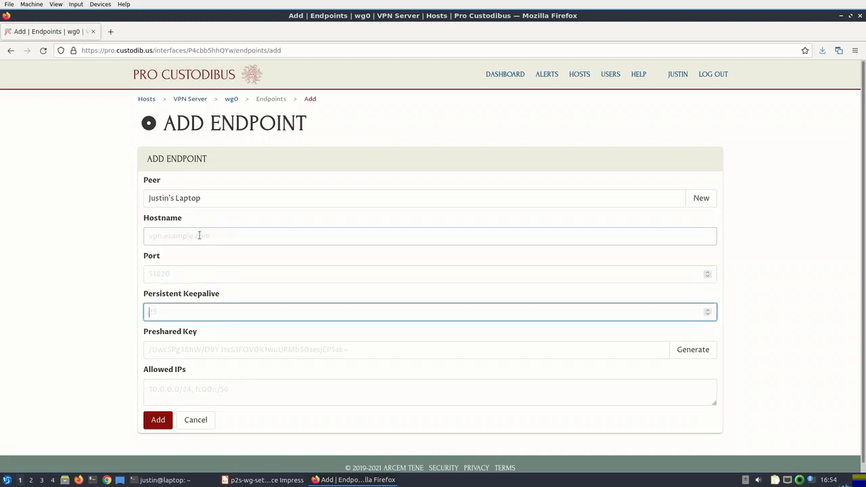
key(Tab)
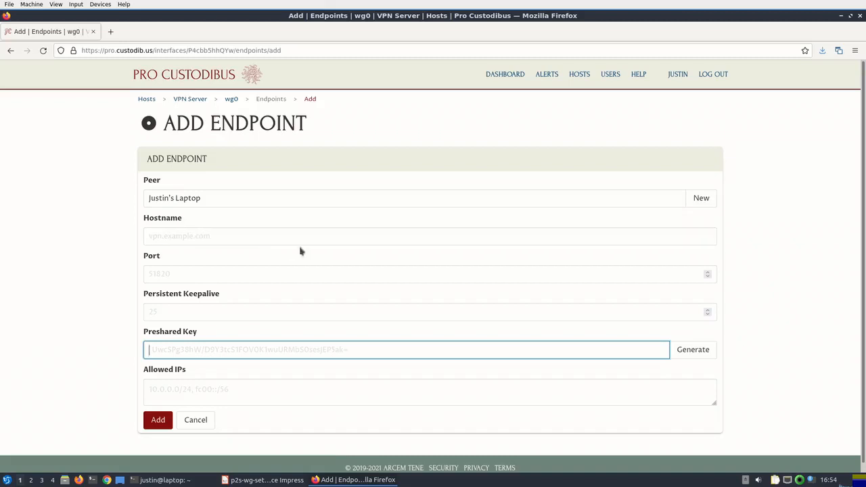
click(686, 348)
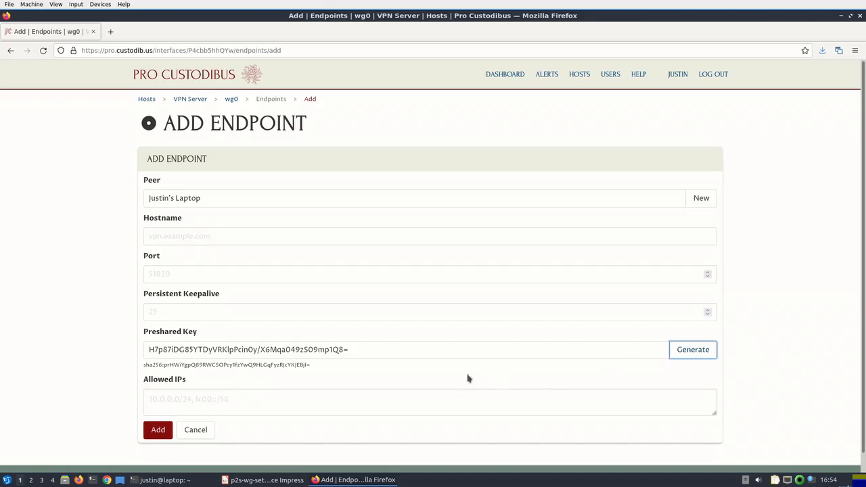
- Set the laptop endpoint's allowed IPs to 10.0.0.2 and add the endpoint to wg0
click(337, 395)
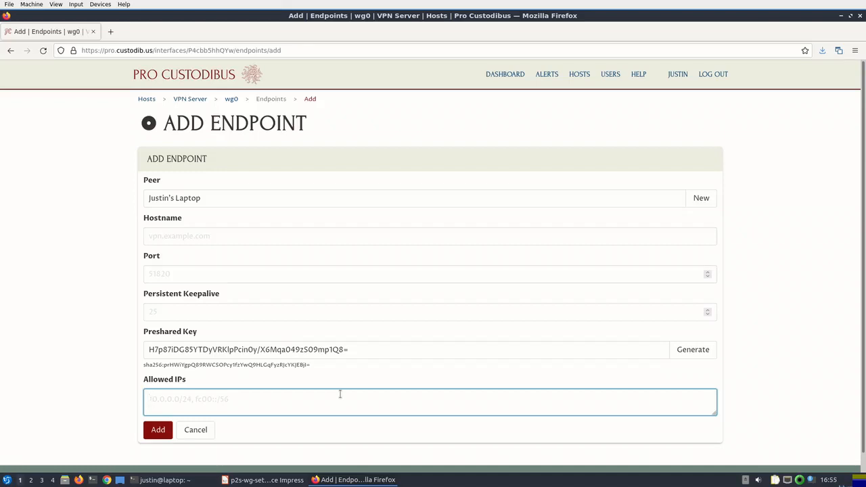
text(10.0.0.02)
key(BackSpace)
key(BackSpace)
text(2)
click(148, 430)
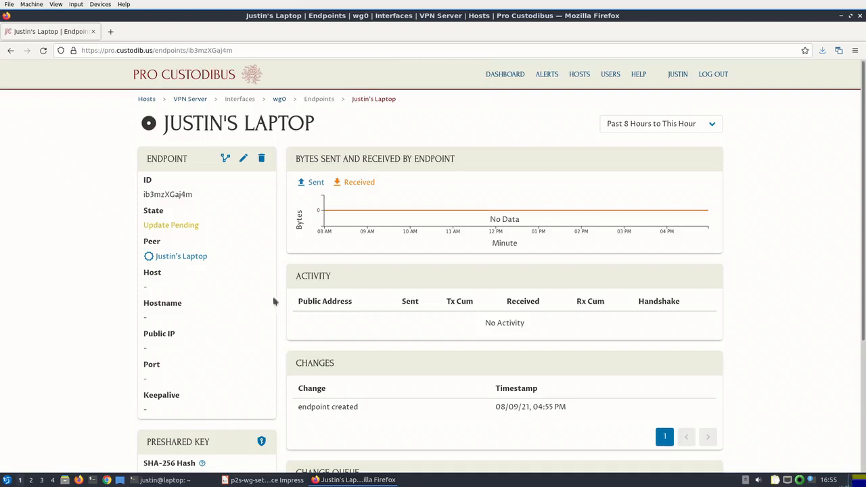
- Start adding another endpoint to the VPN Server's wg0 and create its new peer, named after the owner's phone, with a generated key pair
click(279, 100)
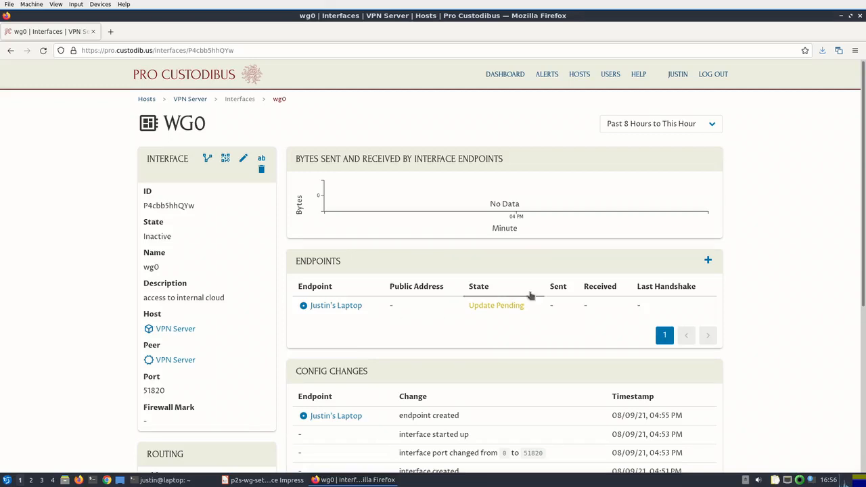
click(708, 261)
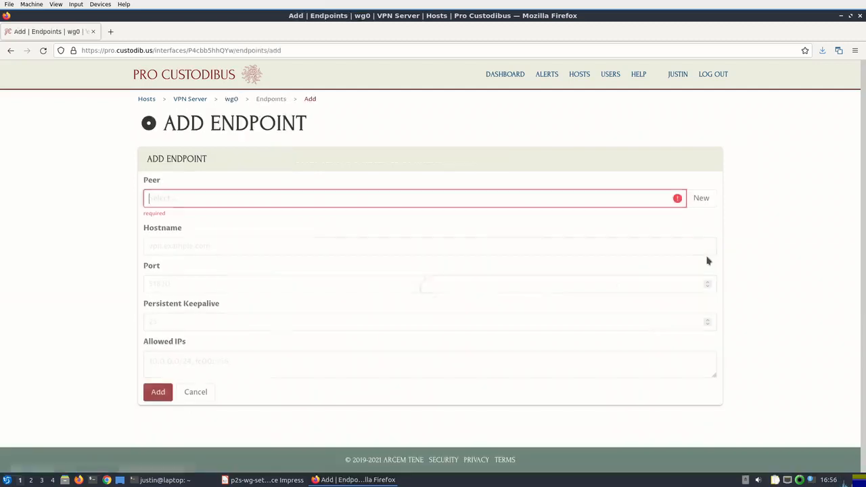
click(700, 198)
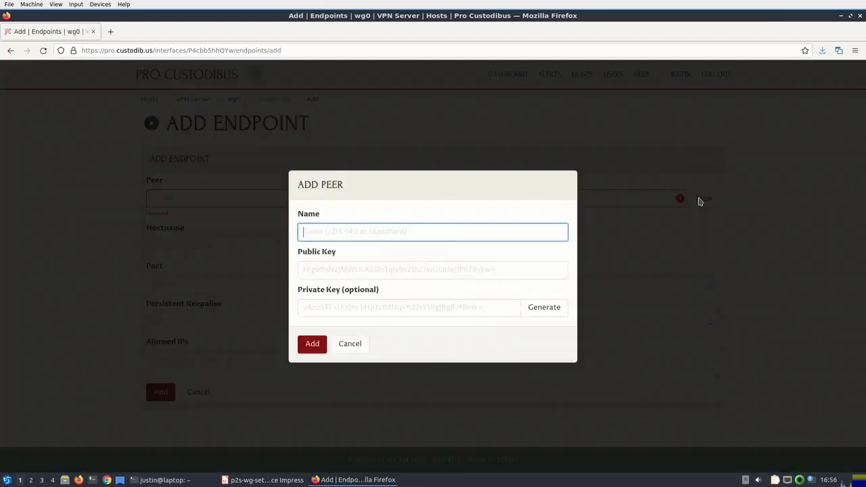
text(Justin's)
text(Phone)
click(563, 309)
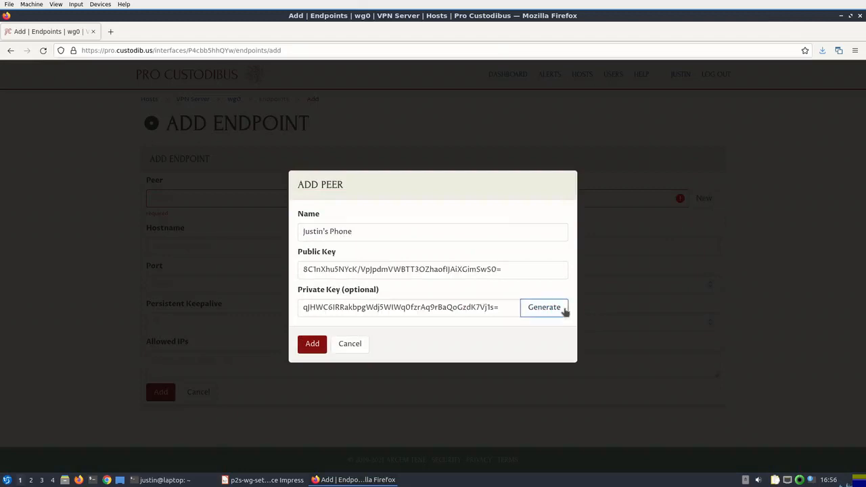
click(311, 344)
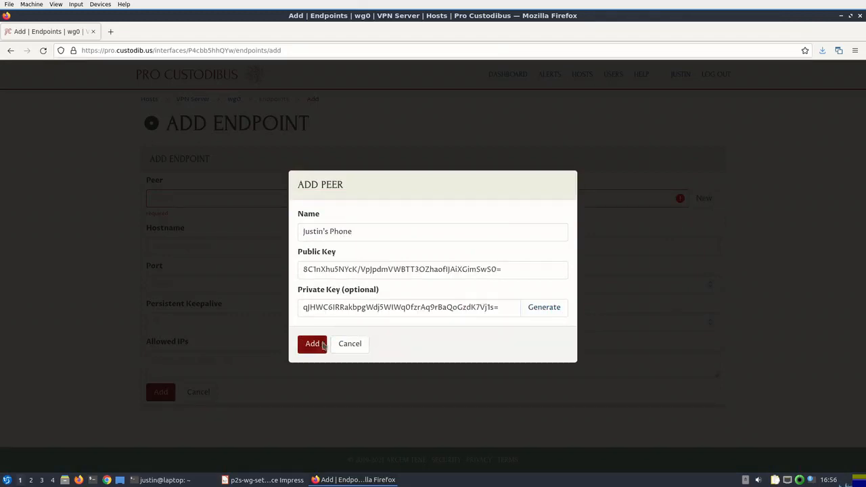
- Leave the phone endpoint's hostname, port and persistent keepalive blank and generate its preshared key
click(198, 238)
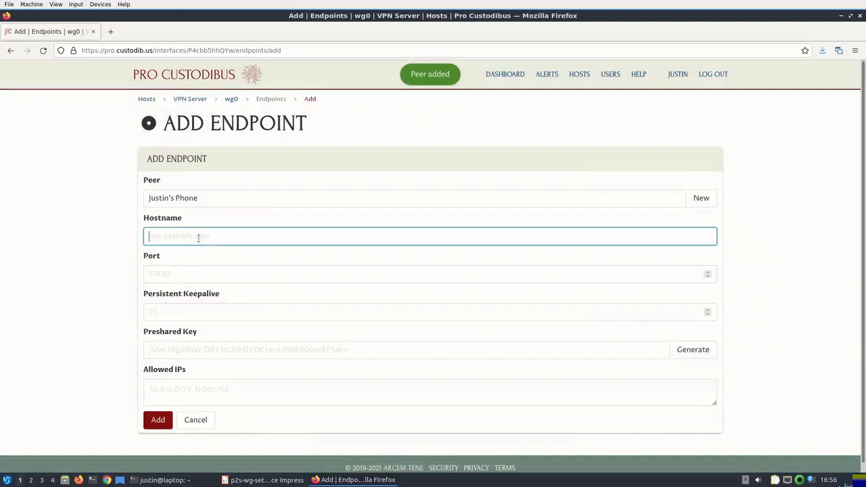
key(Tab)
key(Tab)
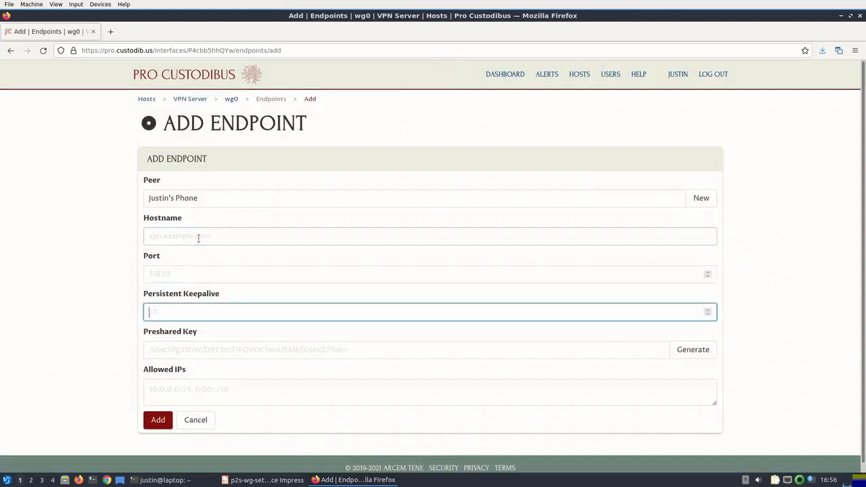
key(Tab)
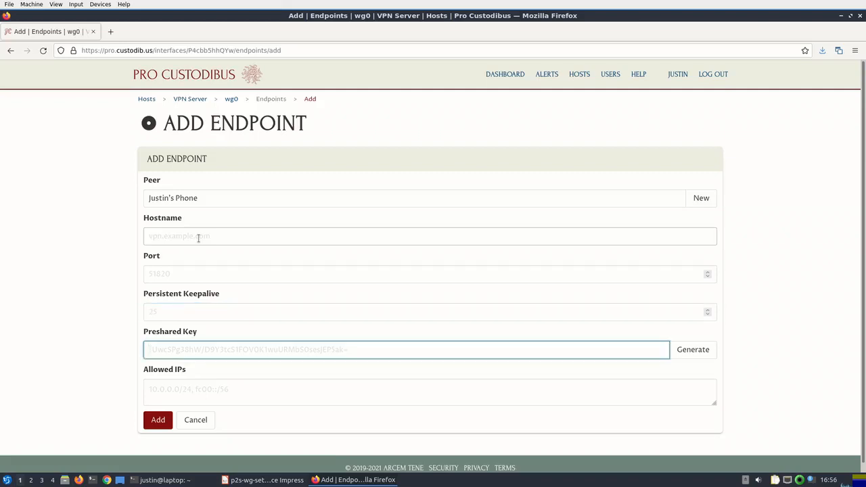
click(697, 349)
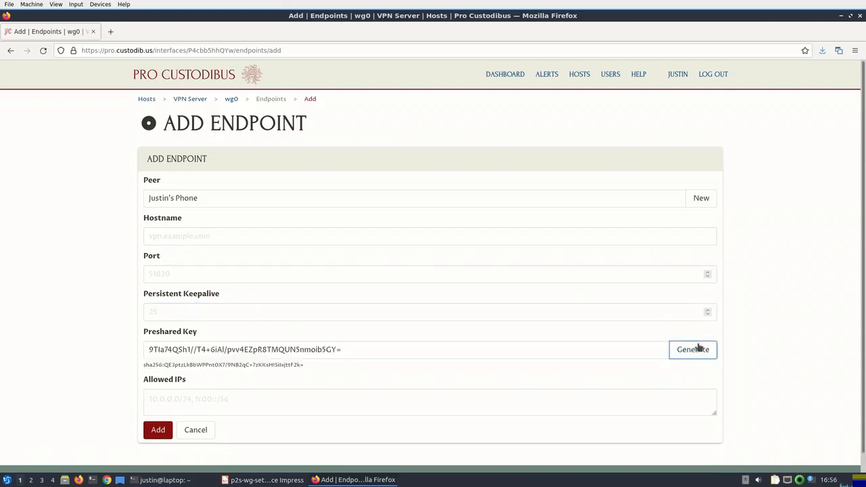
- Set the phone endpoint's allowed IPs to 10.0.0.3 and add the endpoint
click(561, 398)
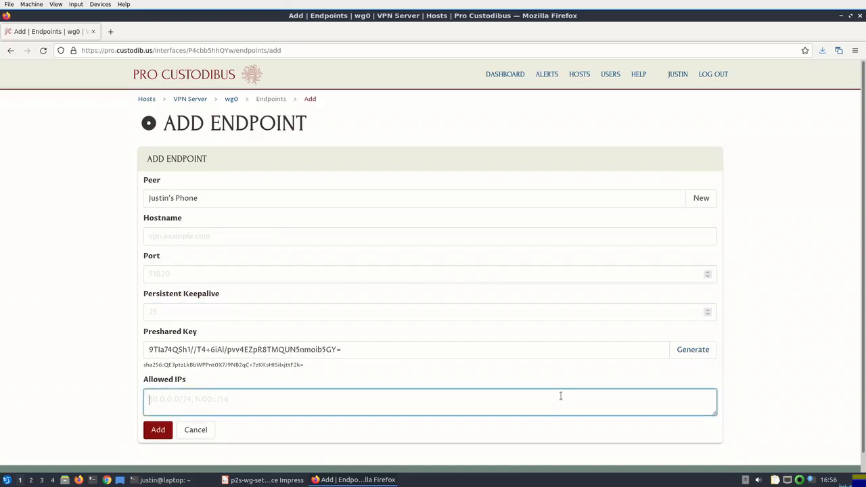
text(10.0.0.3)
click(151, 428)
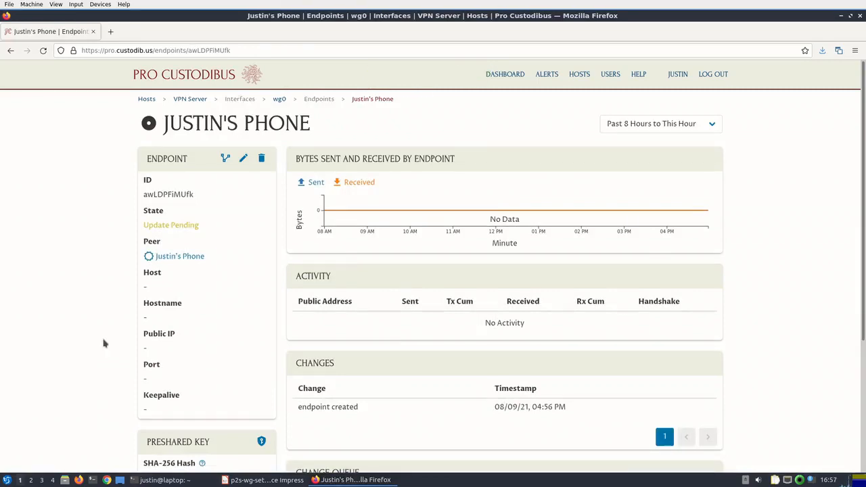
- Review the endpoints, config changes and change queue of the VPN Server's wg0 interface
click(279, 99)
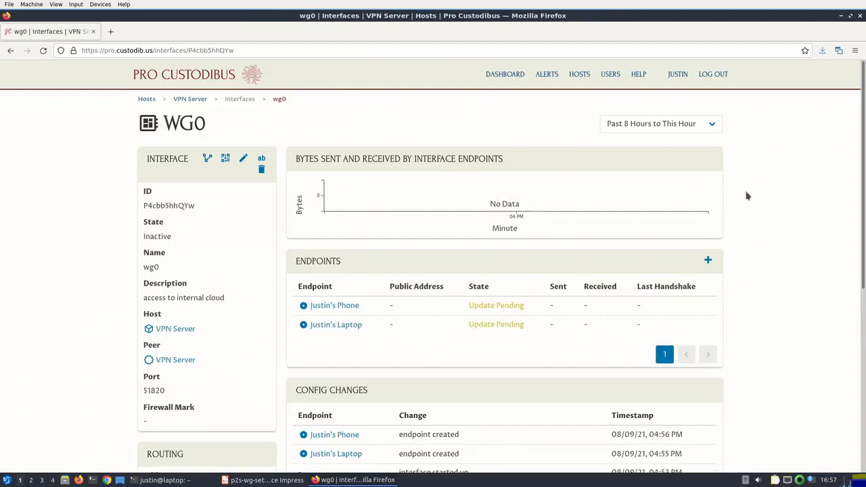
scroll(746, 196, down, 5)
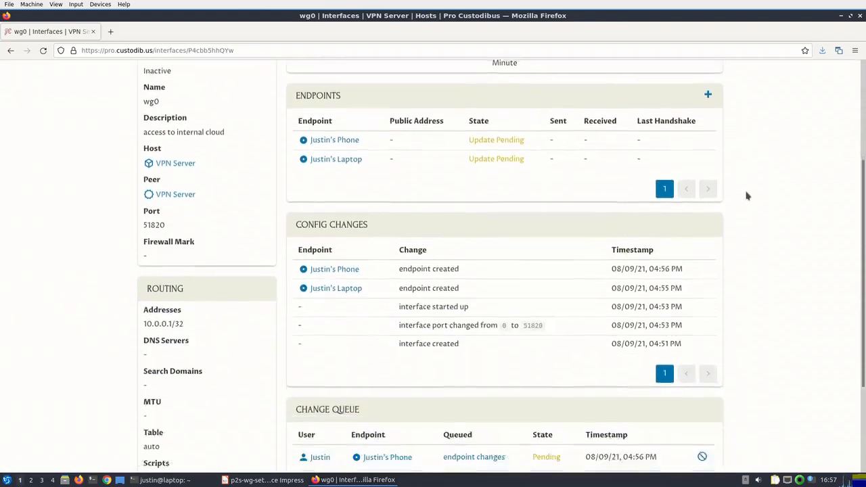
scroll(747, 196, down, 2)
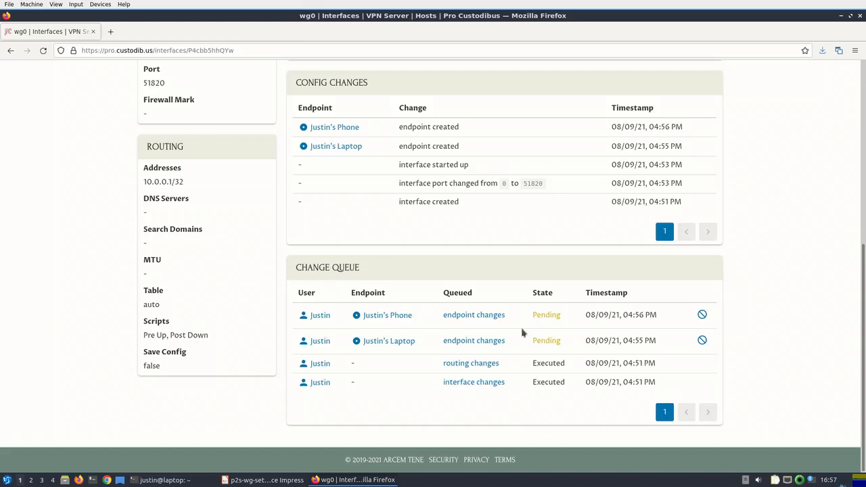
scroll(522, 332, up, 5)
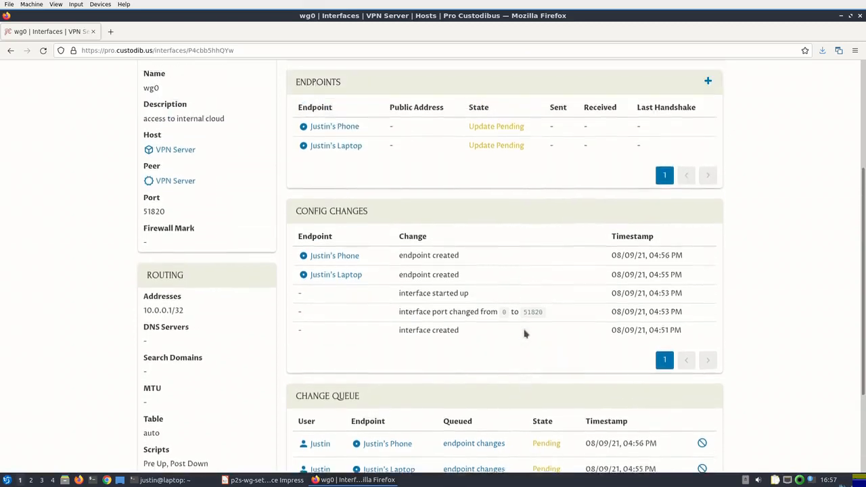
scroll(525, 334, up, 1)
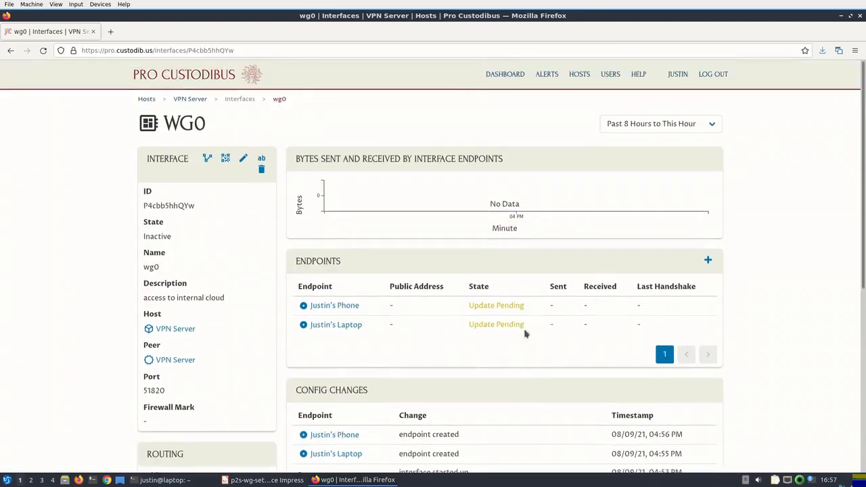
- Add a new host named after the owner's laptop
click(579, 76)
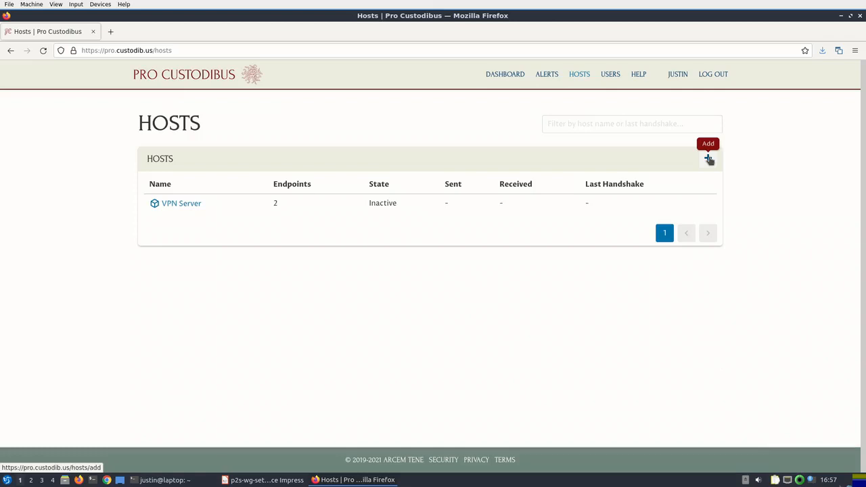
click(708, 160)
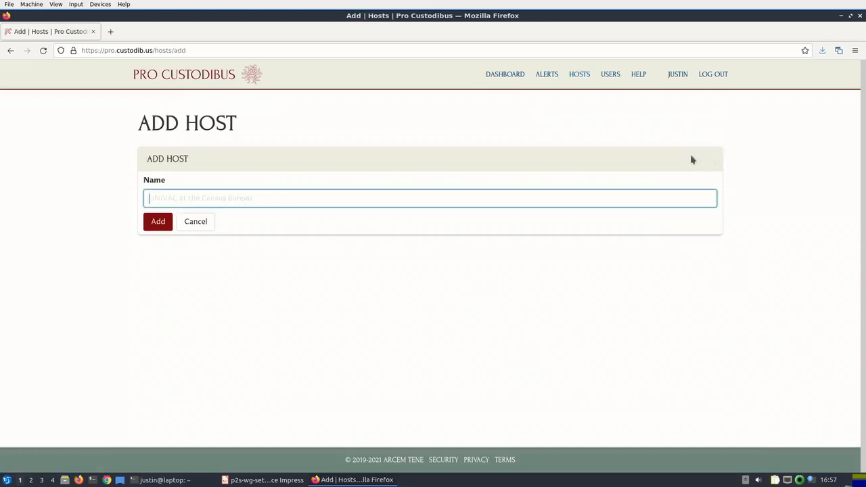
text(Justin's Laptop)
click(159, 227)
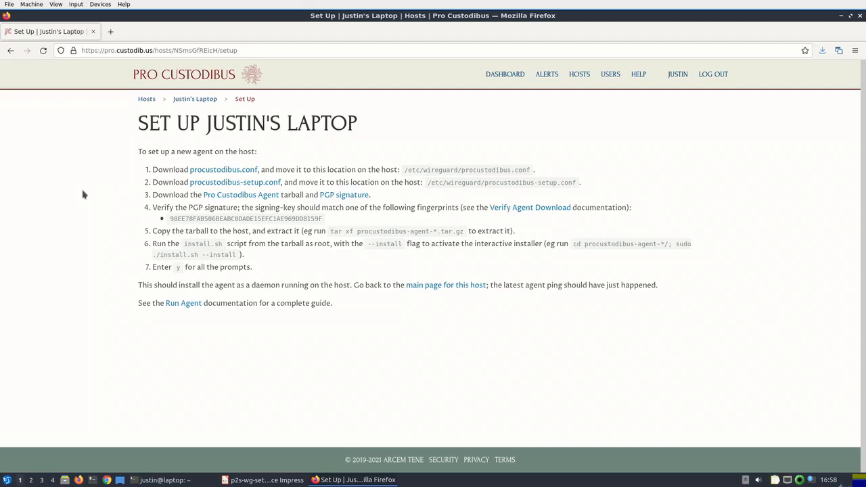
- Start adding interface wg0 to the laptop host, described as "connection to our internal cloud", with the existing laptop peer
click(190, 101)
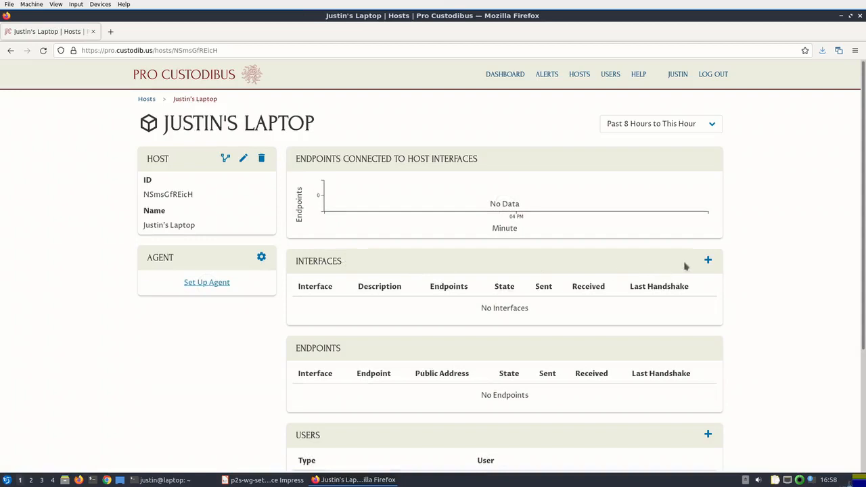
click(705, 262)
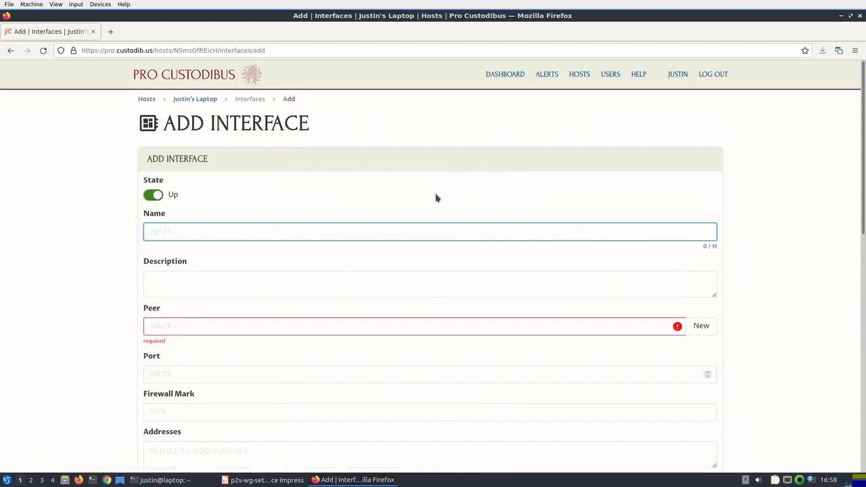
text(wg0)
key(Tab)
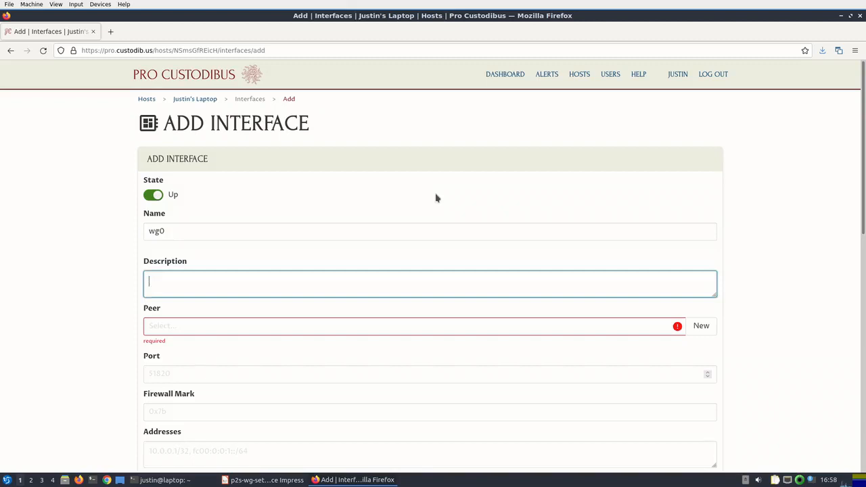
text(connection to our internal cloud)
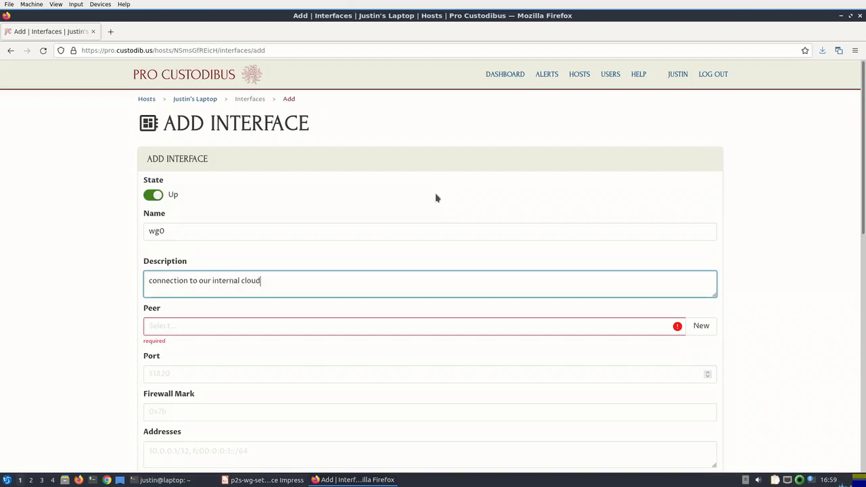
click(366, 325)
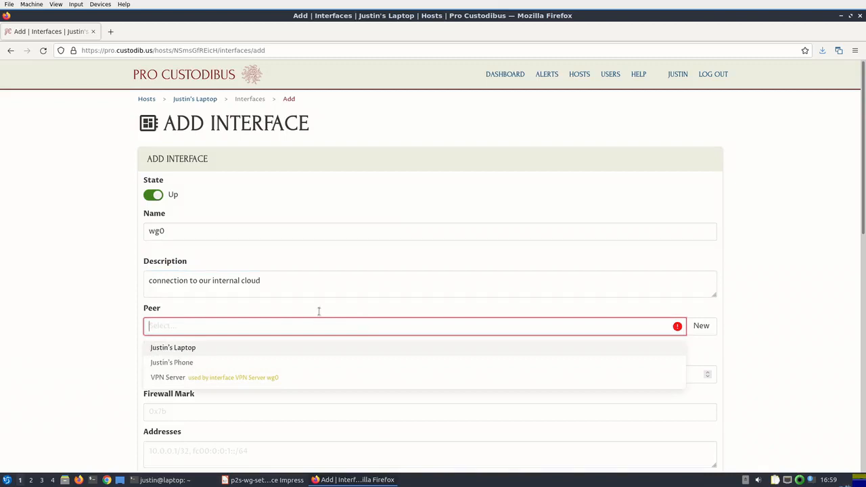
click(281, 349)
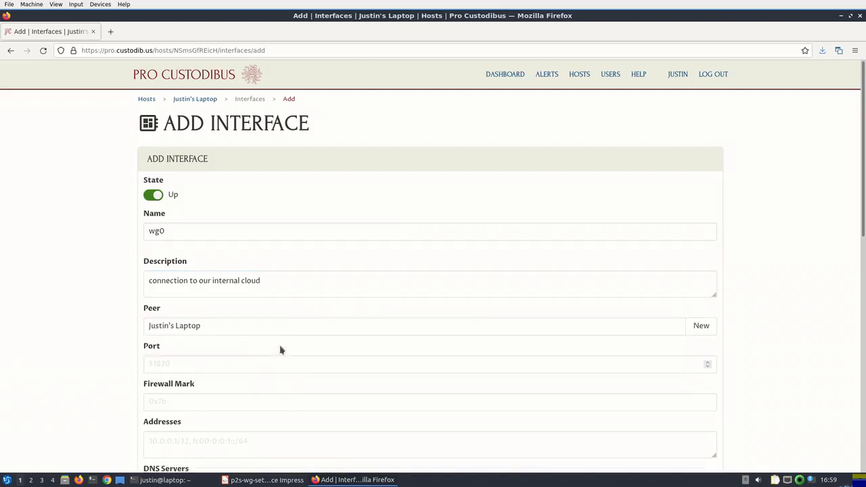
- Set the laptop interface's address to 10.0.0.2, leave the port and remaining options blank, and add the interface
click(273, 358)
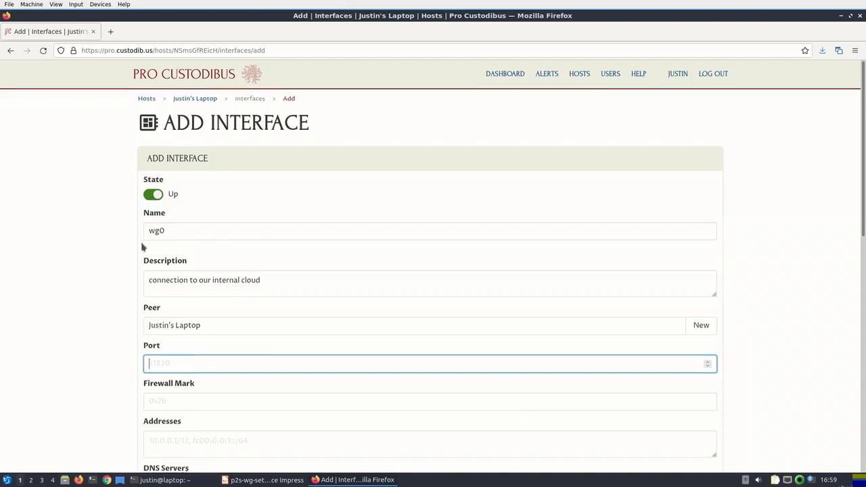
scroll(139, 245, down, 2)
scroll(135, 243, down, 3)
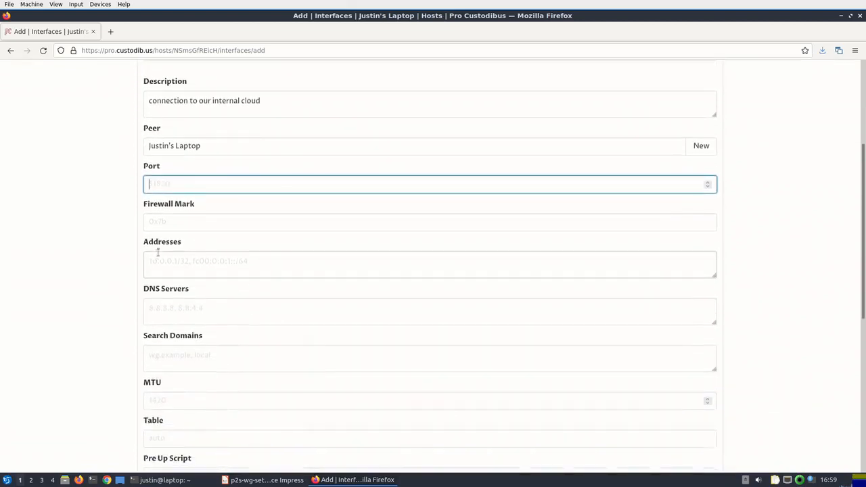
click(179, 257)
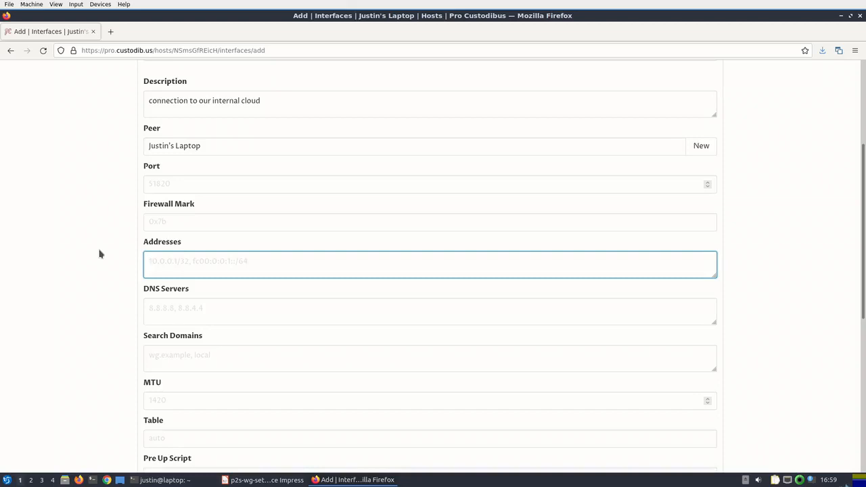
text(10.0.0.2)
scroll(91, 273, down, 3)
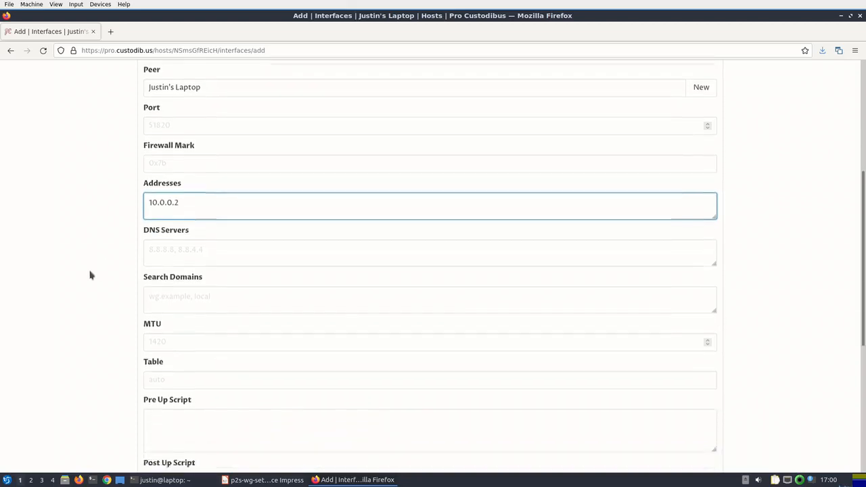
scroll(86, 270, down, 6)
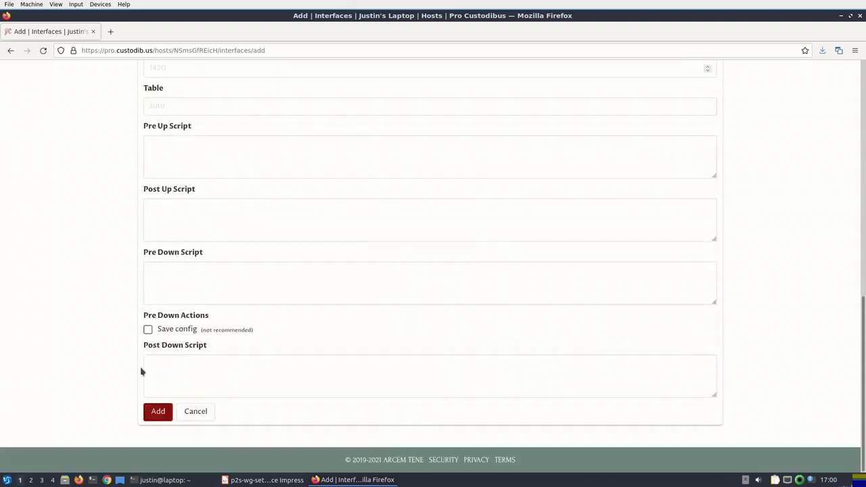
click(152, 411)
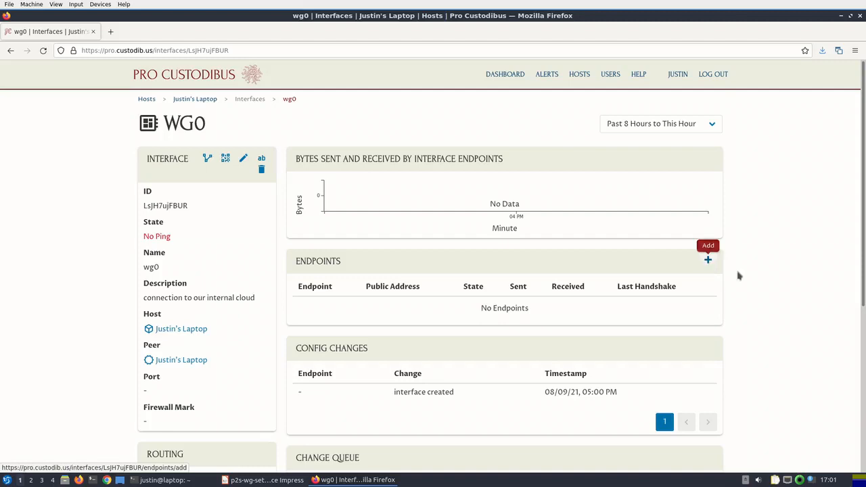
- Start adding a VPN Server endpoint to the laptop's wg0 with hostname 18.237.177.185, leaving the port at 51820 and the persistent keepalive blank
click(705, 261)
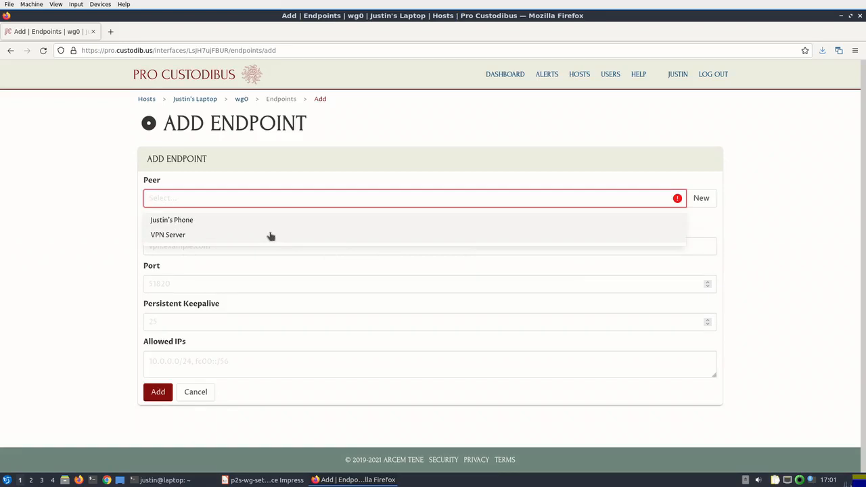
click(177, 234)
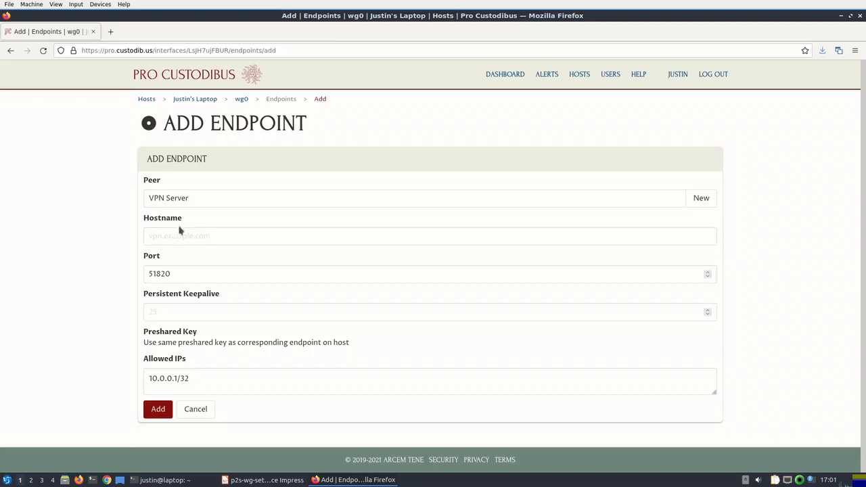
click(217, 239)
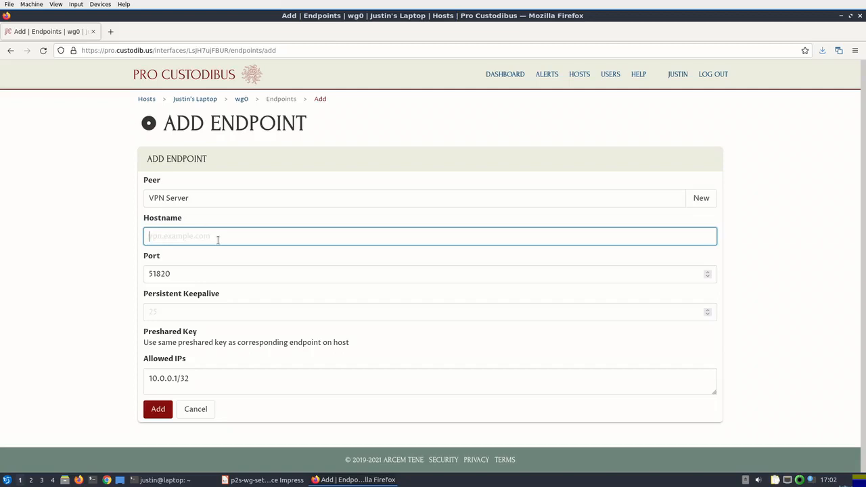
text(19)
text(.)
text(237.17)
text(7.18)
text(5)
key(Tab)
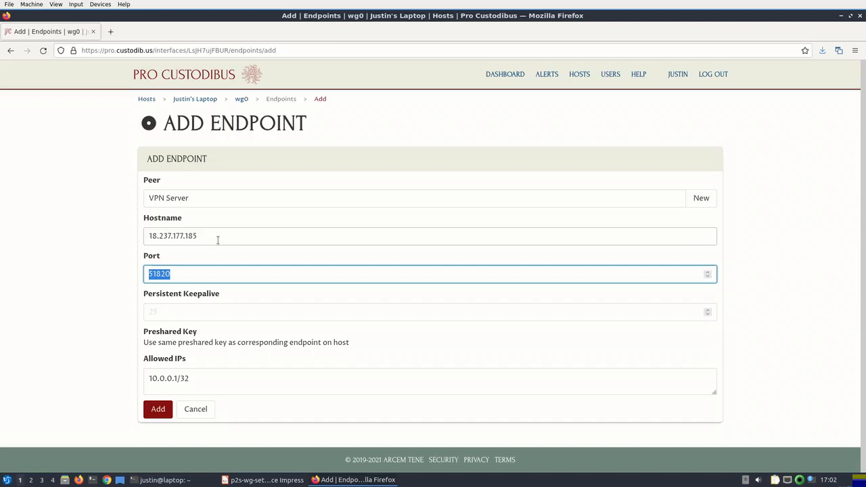
key(Tab)
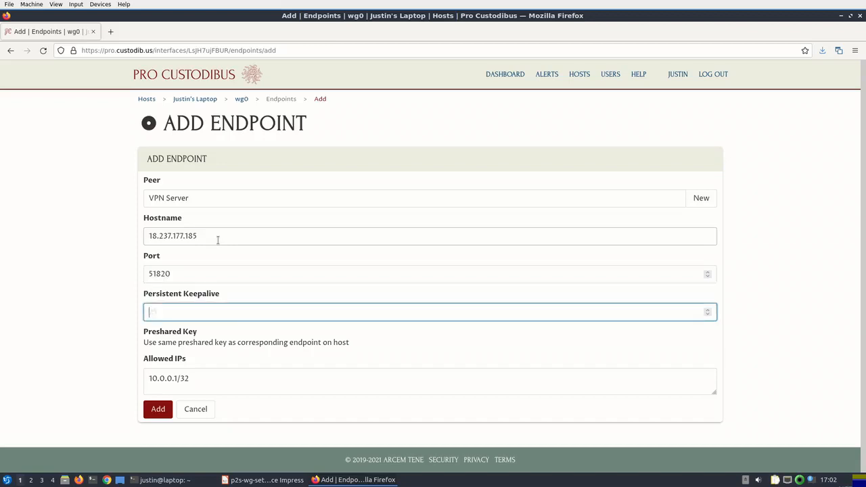
click(354, 345)
drag(355, 345, 112, 346)
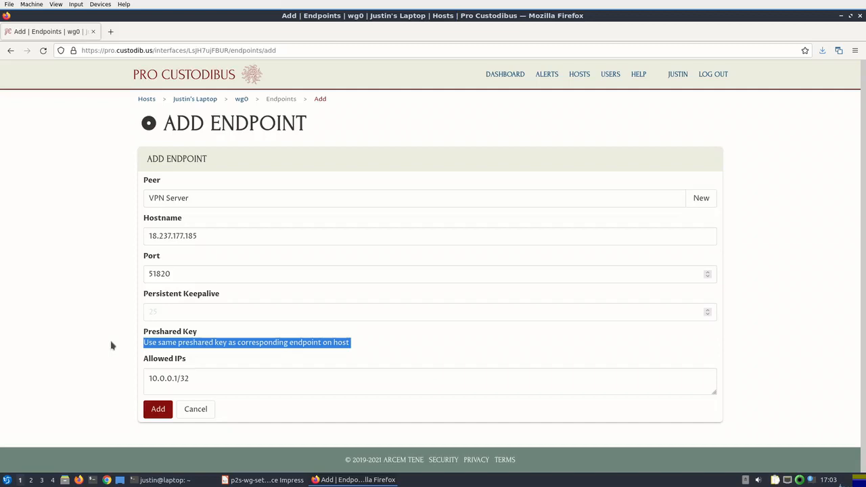
key(Tab)
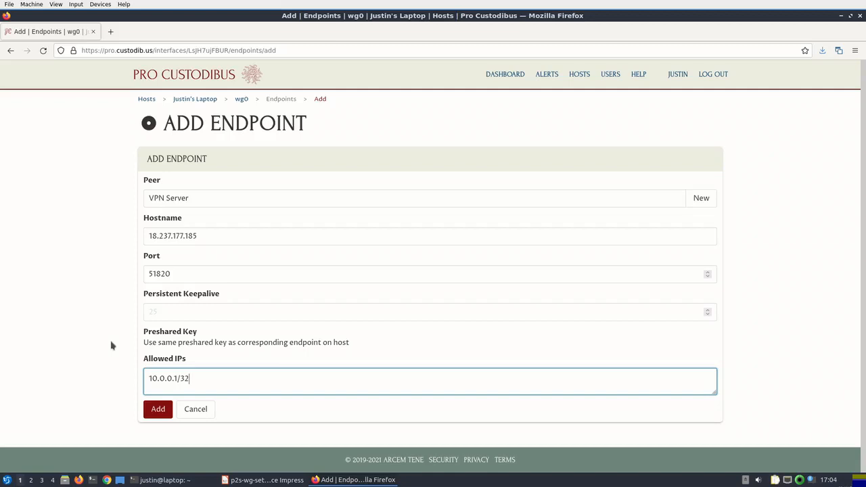
text(, 10.90.0.0/16)
key(shift+Left)
key(shift+Left)
key(shift+Left)
key(shift+Left)
key(shift+Left)
key(shift+Left)
key(shift+Left)
key(shift+Left)
key(shift+Left)
key(shift+Left)
key(shift+Left)
key(shift+Left)
key(shift+Left)
key(BackSpace)
- Add the VPN Server endpoint and open the agent setup instructions for the laptop host
click(159, 416)
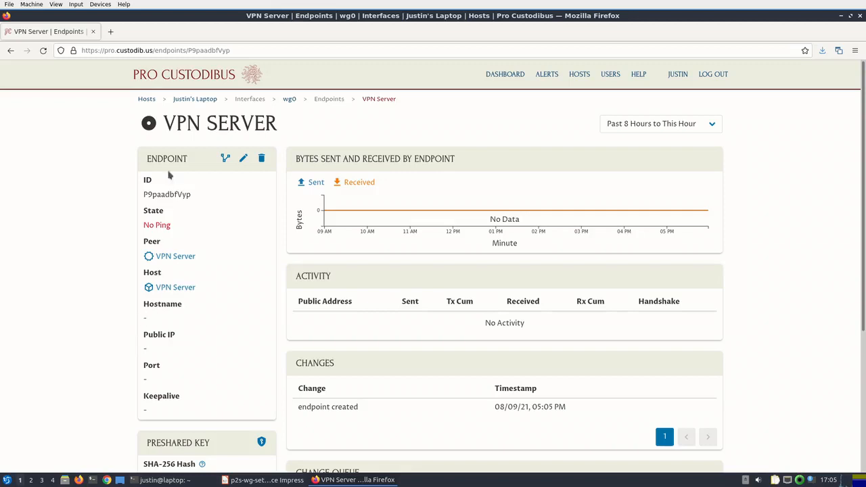
click(186, 100)
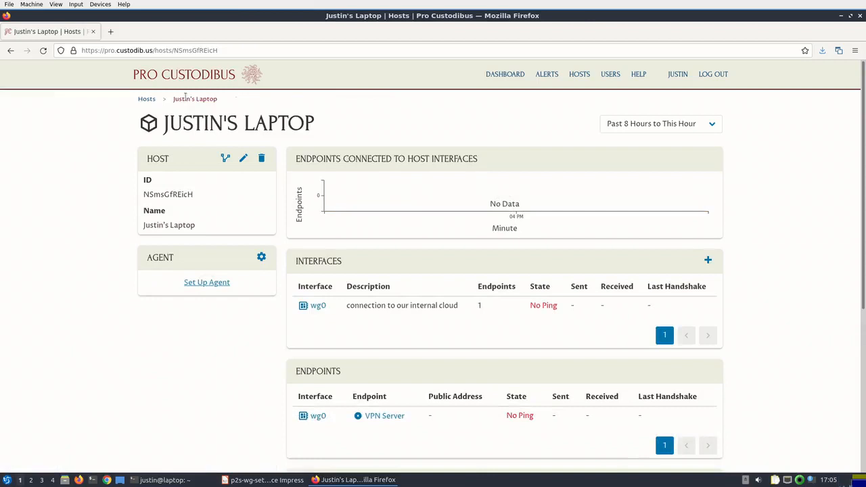
click(210, 283)
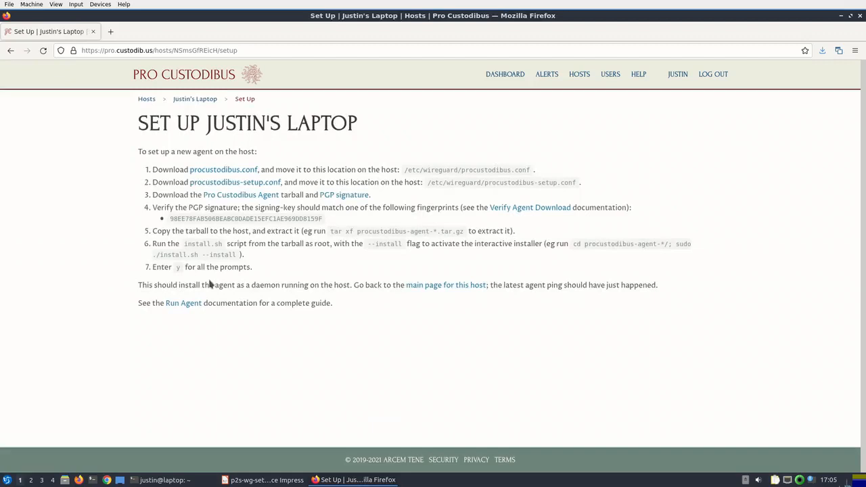
- Download and save the laptop's procustodibus.conf and procustodibus-setup.conf files
click(225, 171)
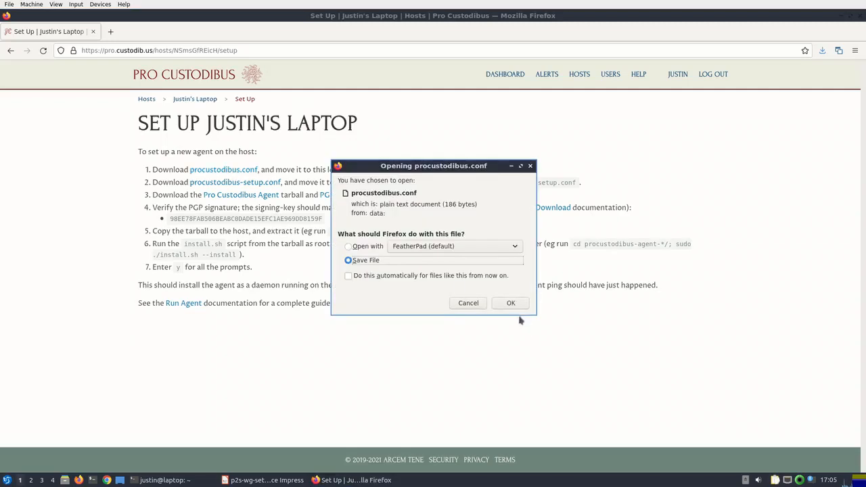
click(511, 303)
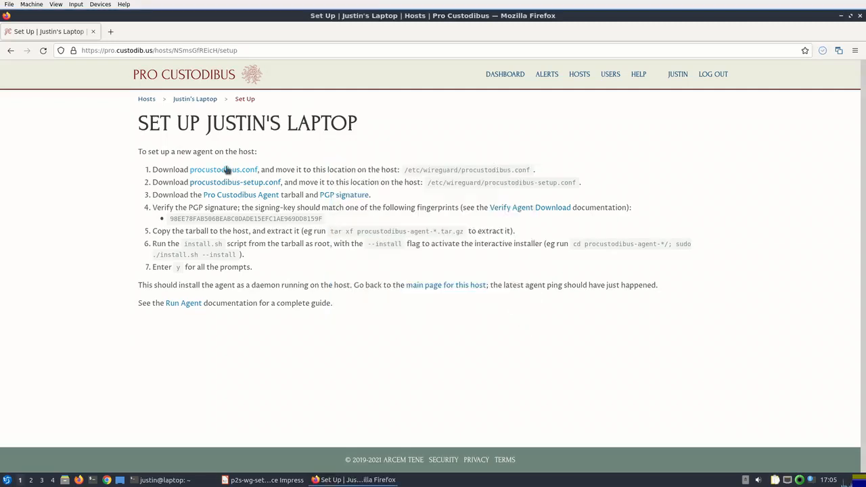
click(241, 183)
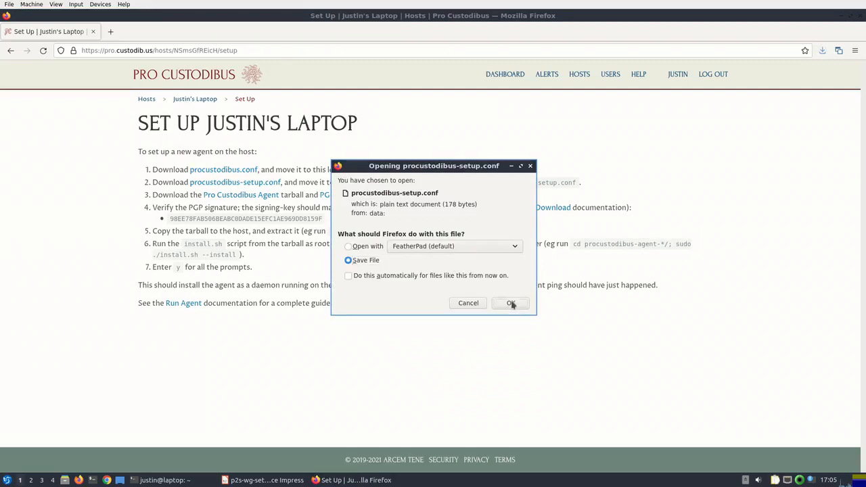
click(511, 303)
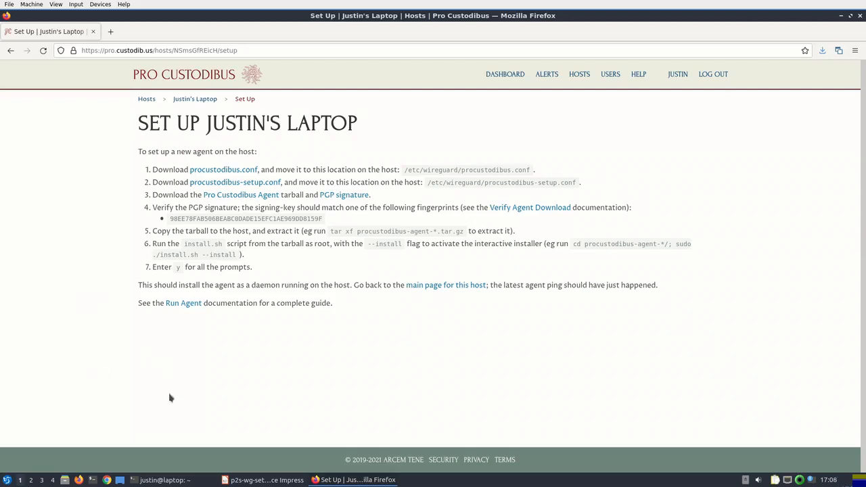
- Switch to the terminal and install the wireguard package with apt as root
click(169, 477)
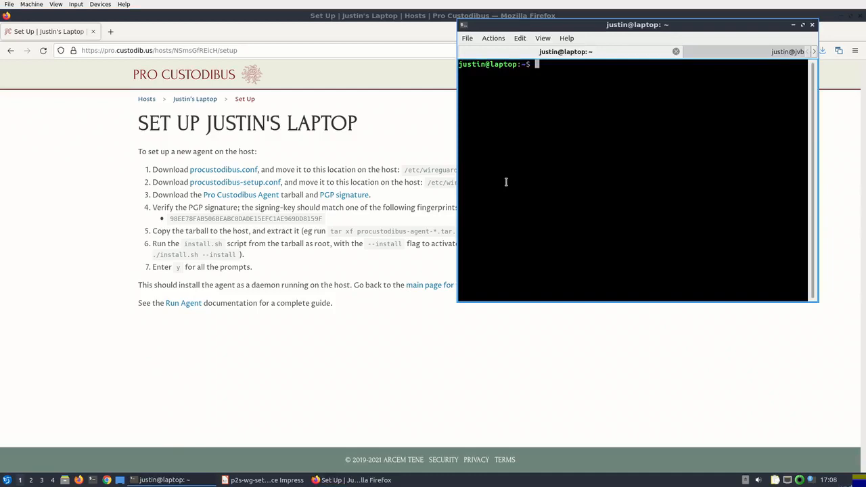
text(sudo apt install wireguard)
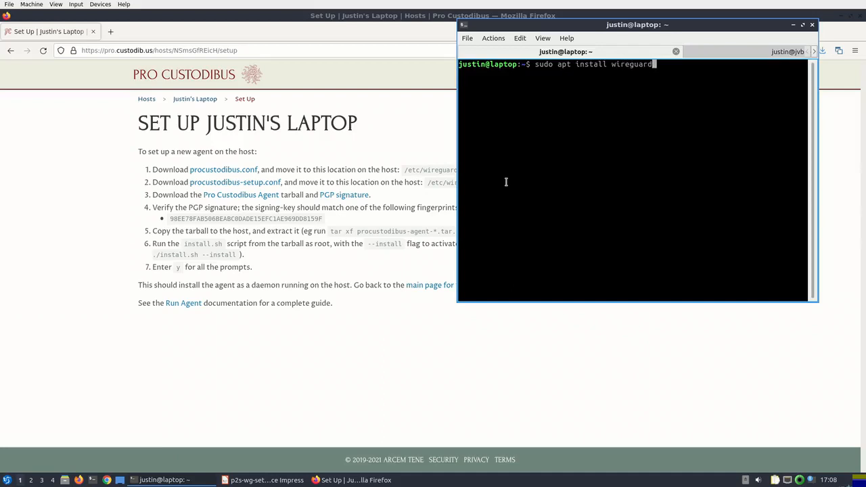
key(Return)
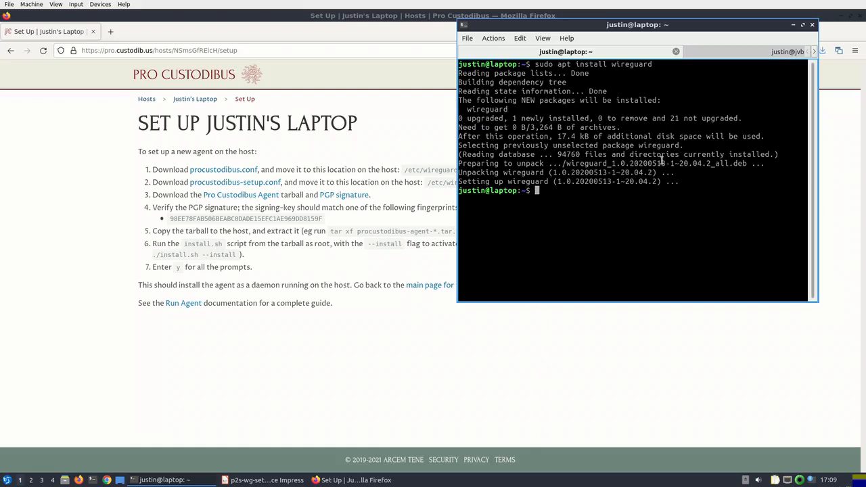
- Move the downloaded procustodibus*.conf files into /etc/wireguard/ with root privileges
text(sudo mv proc)
key(Tab)
key(Tab)
text(*.conf /etc/i)
text(ireguard/.)
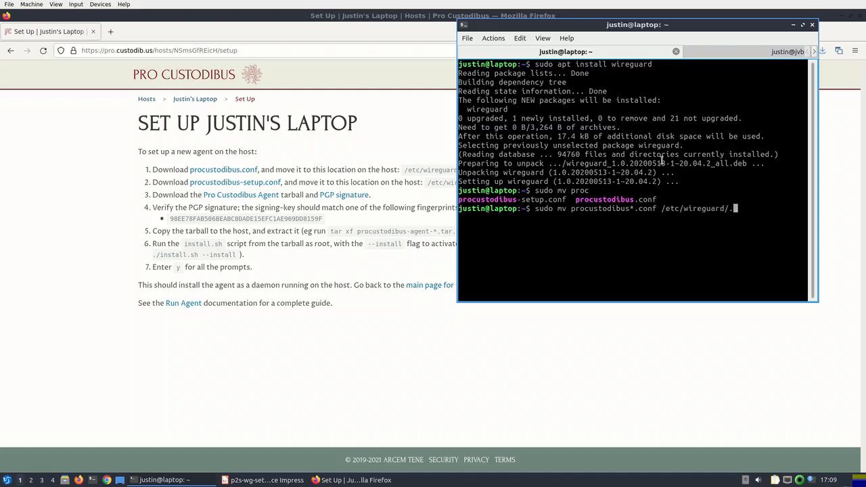
key(Return)
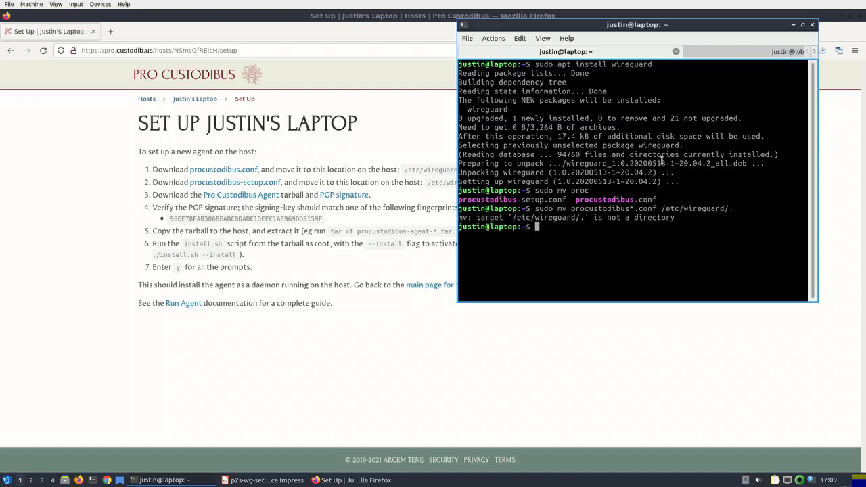
key(Up)
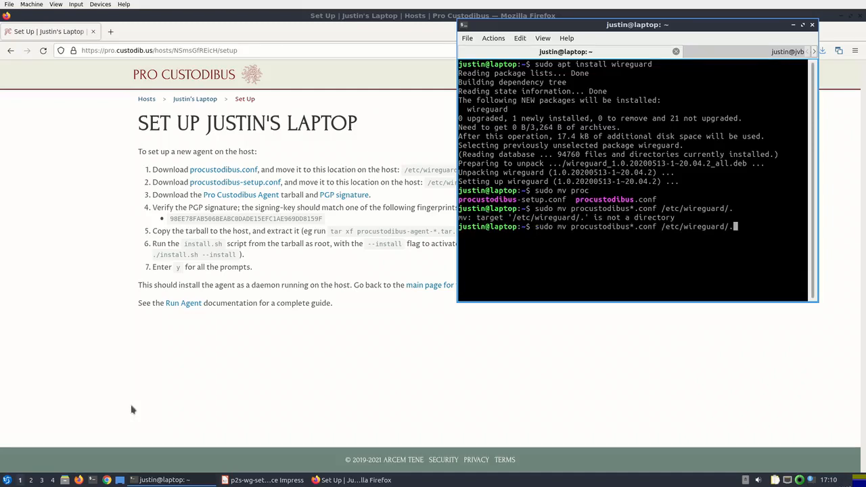
key(Return)
- Download procustodibus-agent-latest.tar.gz and its .sig signature with wget, using the agent link copied from the setup page
text(wget)
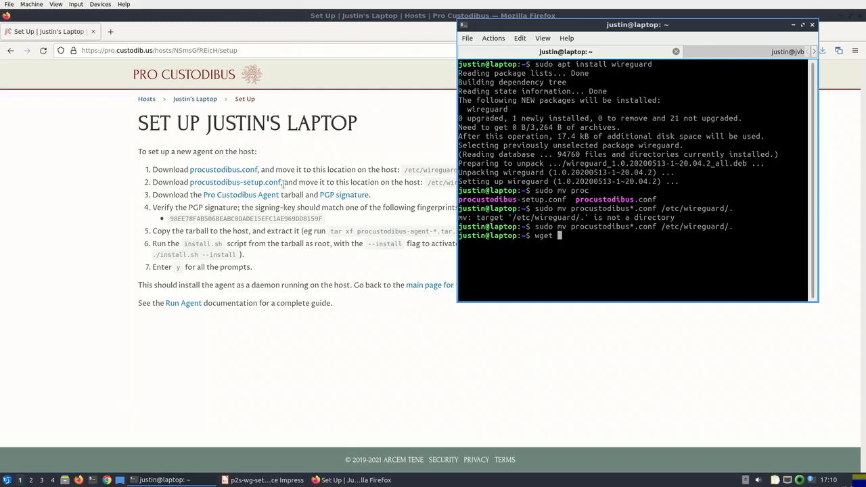
right_click(254, 195)
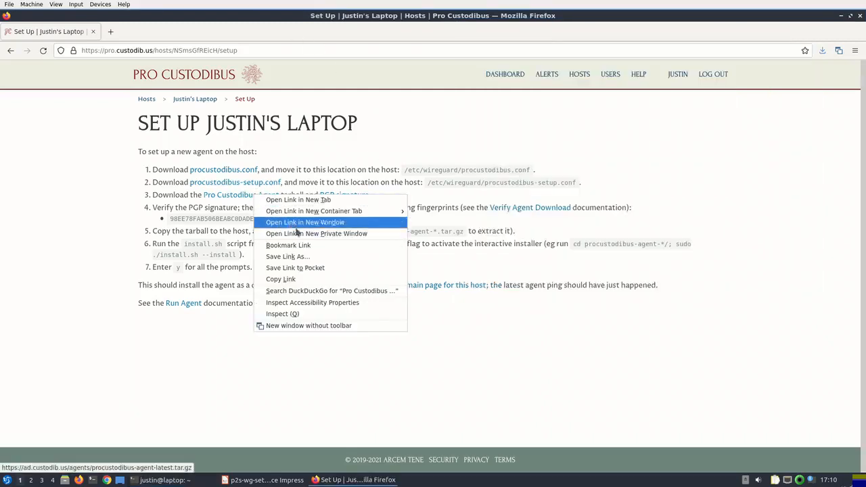
click(291, 280)
click(162, 480)
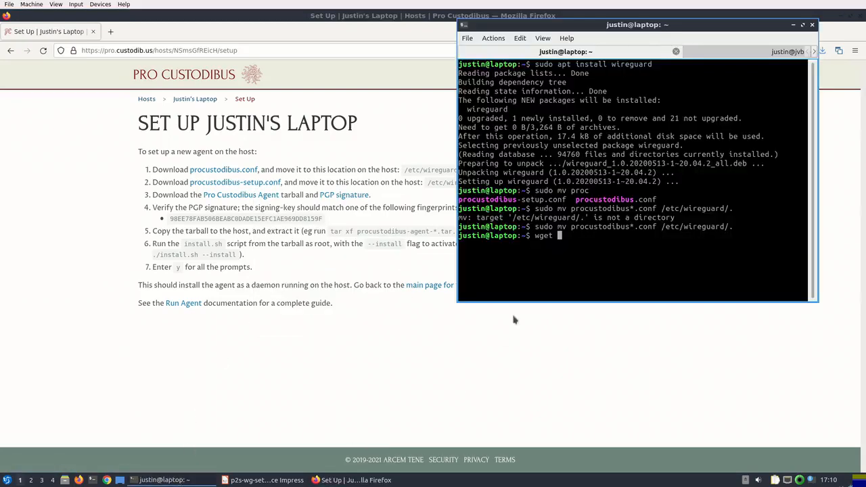
text(https://ad.custodib.us/agents/procustodibus-agent-latest.tar.gz)
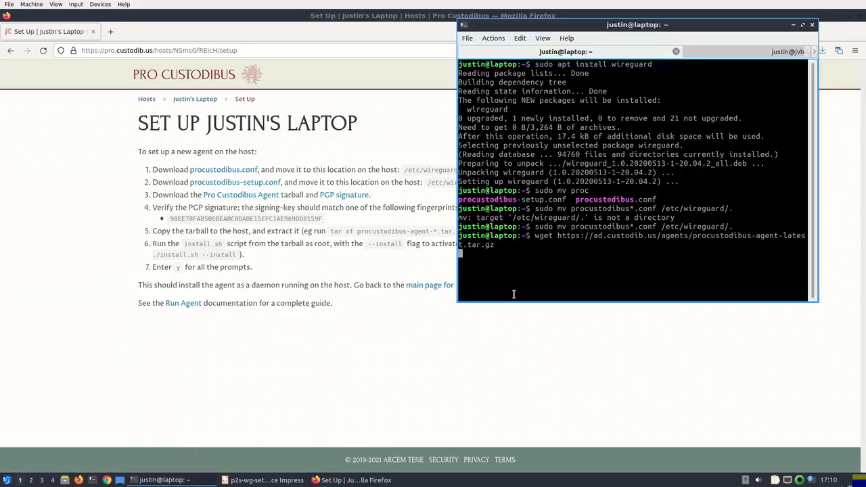
key(Return)
key(Up)
text(.sig)
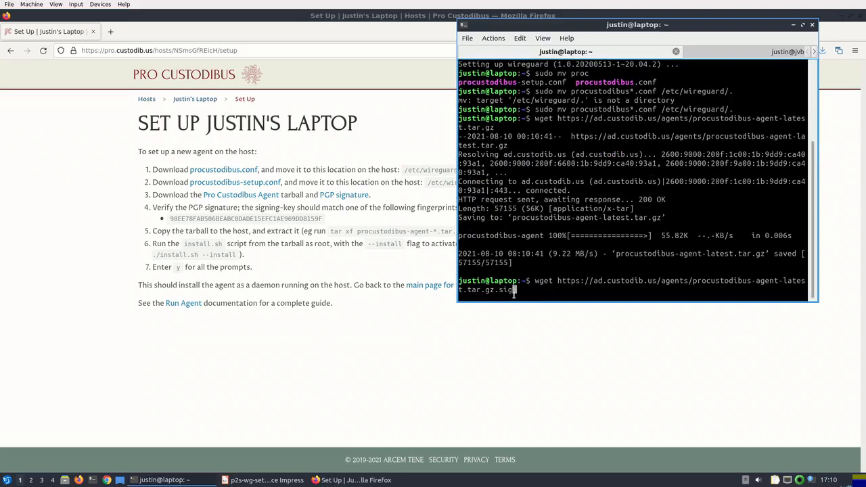
key(Return)
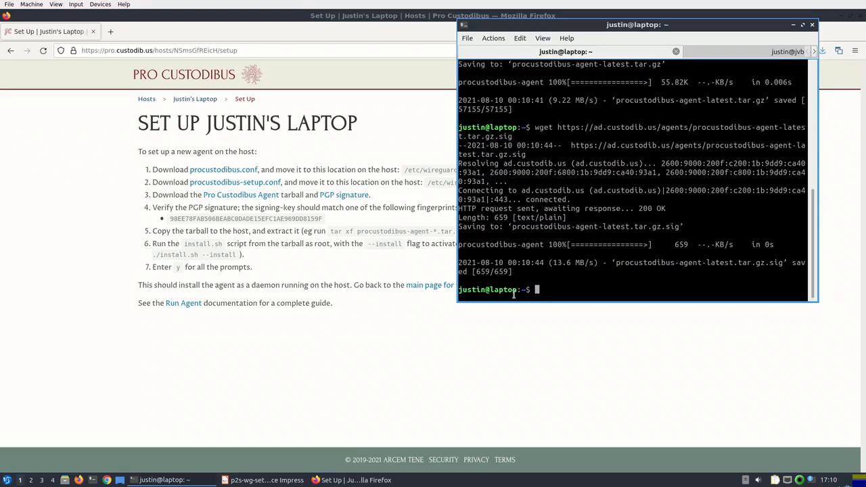
- Verify procustodibus-agent-latest.tar.gz against its .sig signature file with gpg
text(gpg --verify proc)
key(Tab)
key(Tab)
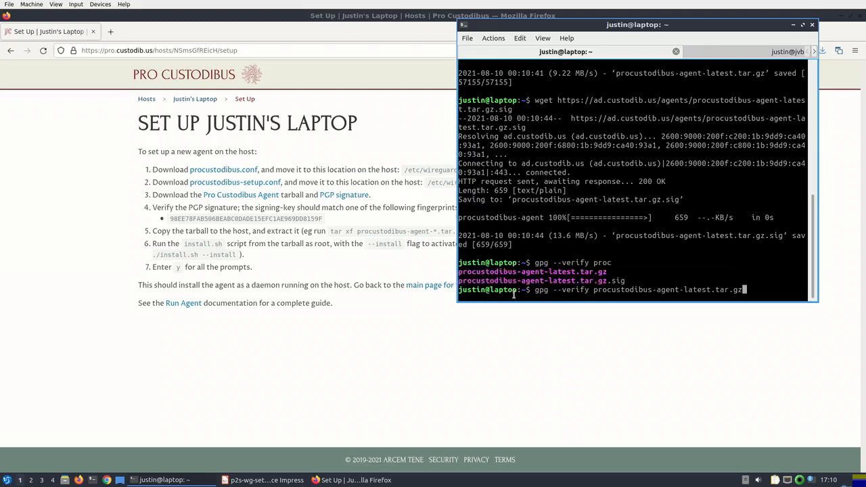
text(.)
key(Tab)
text(pro)
key(Tab)
key(Tab)
key(Return)
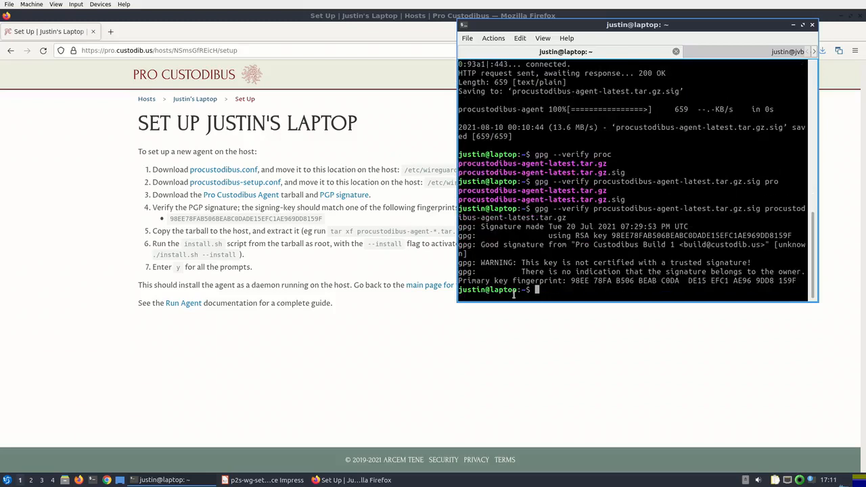
- Extract procustodibus-agent-latest.tar.gz and change into the procustodibus-agent-1.2.0 directory
text(tar xf proc)
key(Tab)
key(Return)
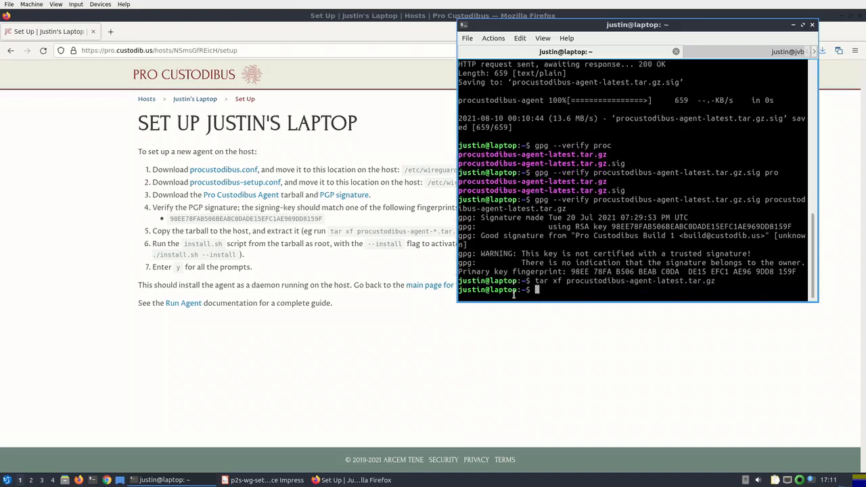
text(cd pro)
key(Tab)
key(Return)
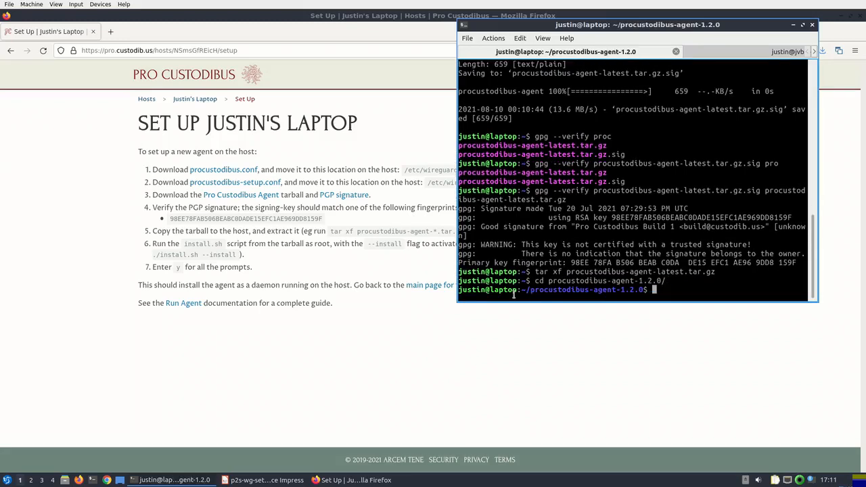
- Run the agent's install.sh script as root with the --install and --force options
text(sudo ./i)
key(Tab)
text(--instal)
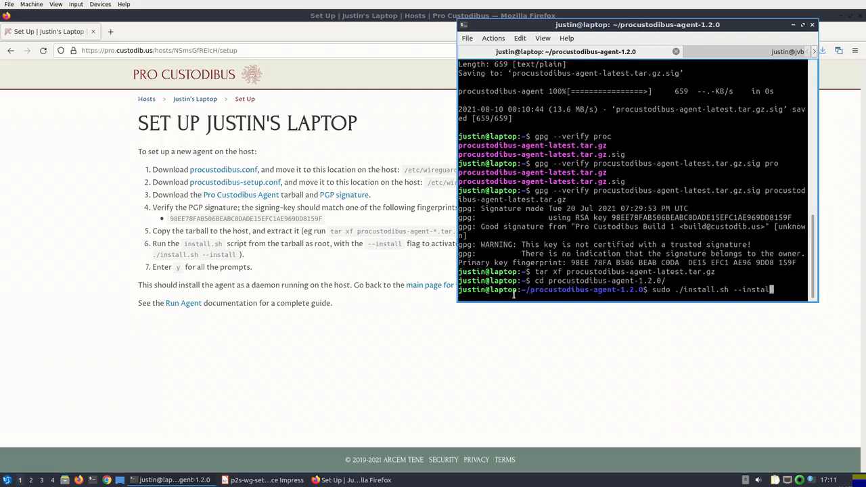
text(l --force)
key(Return)
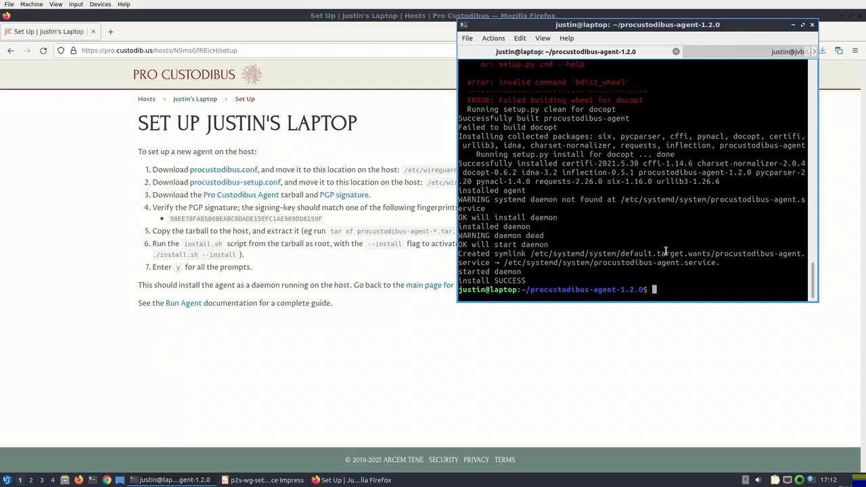
- Check the status of procustodibus-agent.service with systemctl and return to the prompt
text(systemctl status procusto)
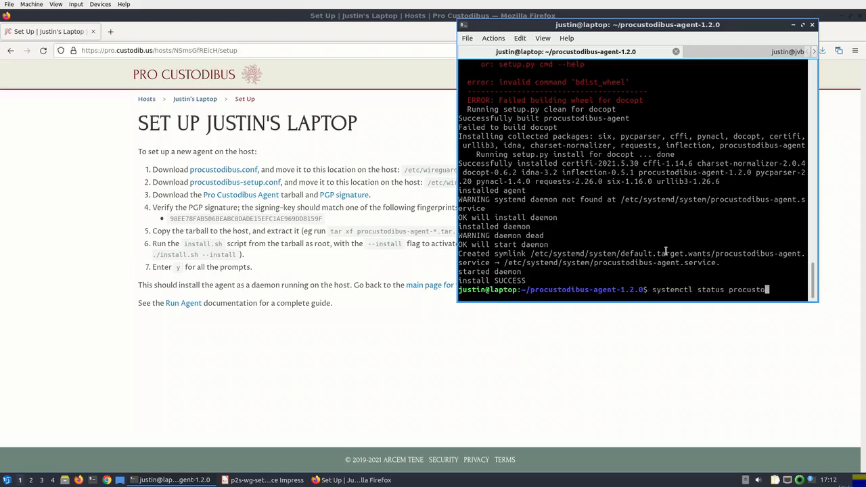
key(Tab)
key(Return)
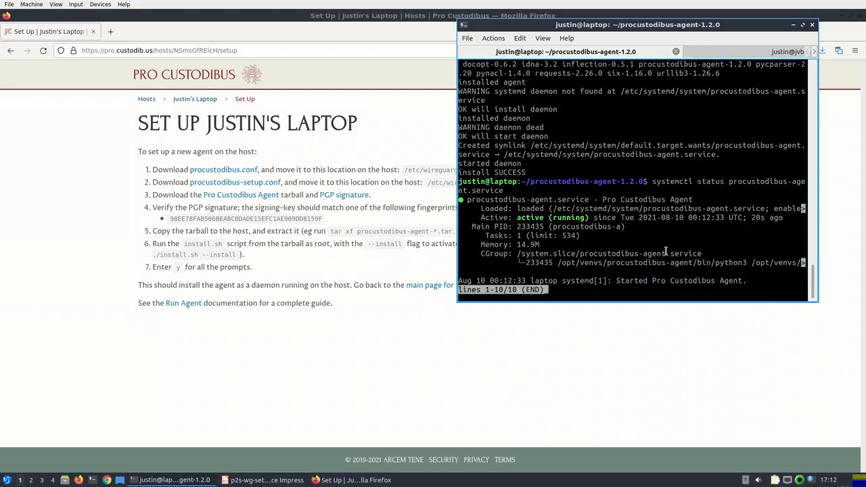
key(q)
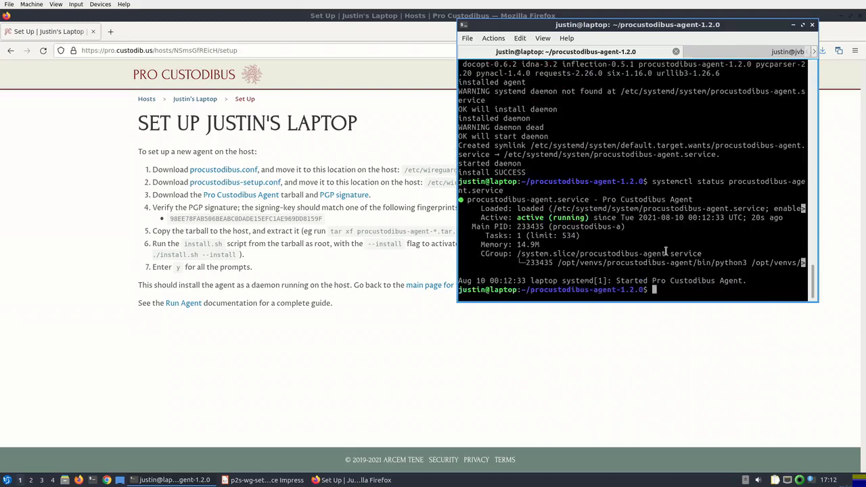
- Run sudo wg show on the laptop and examine the wg0 peer's endpoint and allowed IPs
text(sudo wg show)
key(Return)
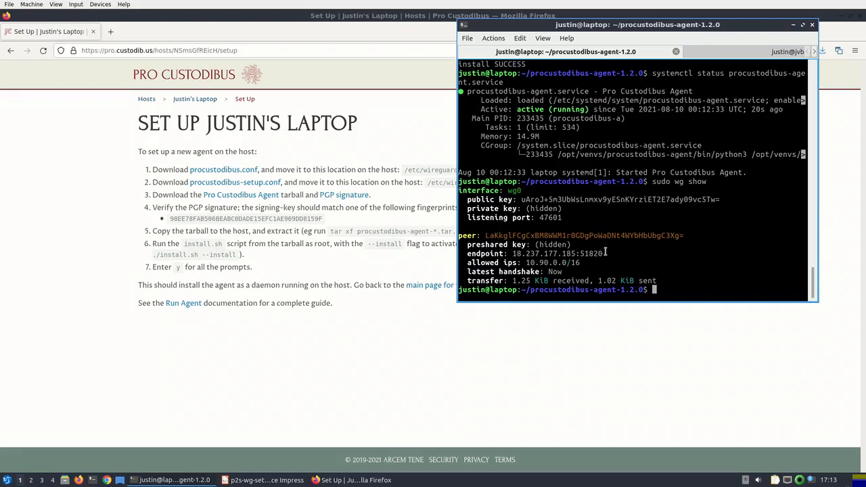
drag(607, 253, 510, 253)
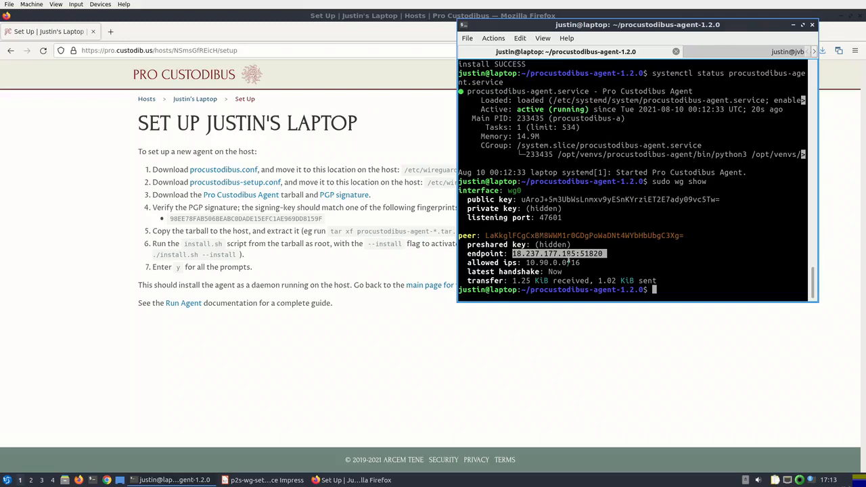
drag(580, 262, 523, 262)
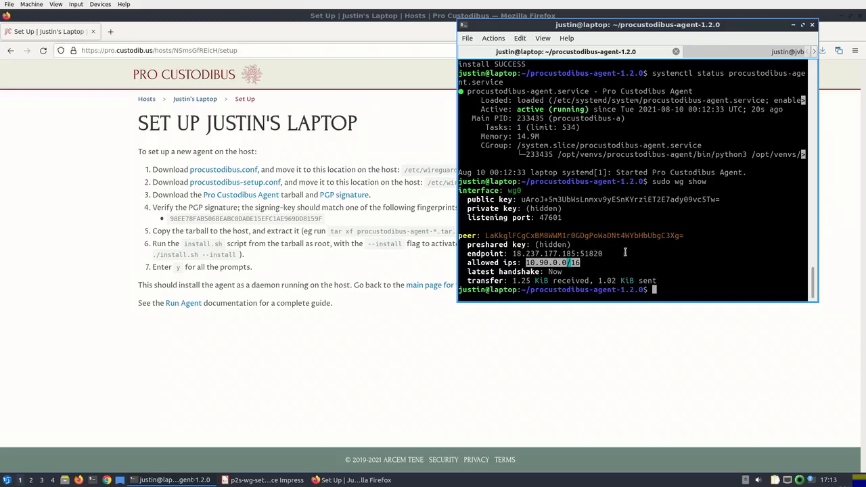
click(668, 285)
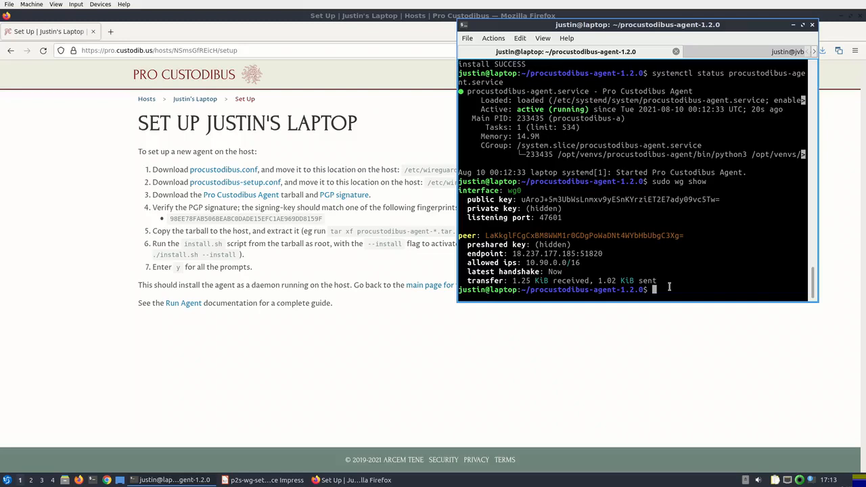
- Test access to the internal web server through the VPN with curl -I 10.90.1.89:8080
text(curl -)
key(BackSpace)
text(I)
text( 10.90.)
text(1.)
text(8)
text(9:899)
key(BackSpace)
key(BackSpace)
text(080)
key(Return)
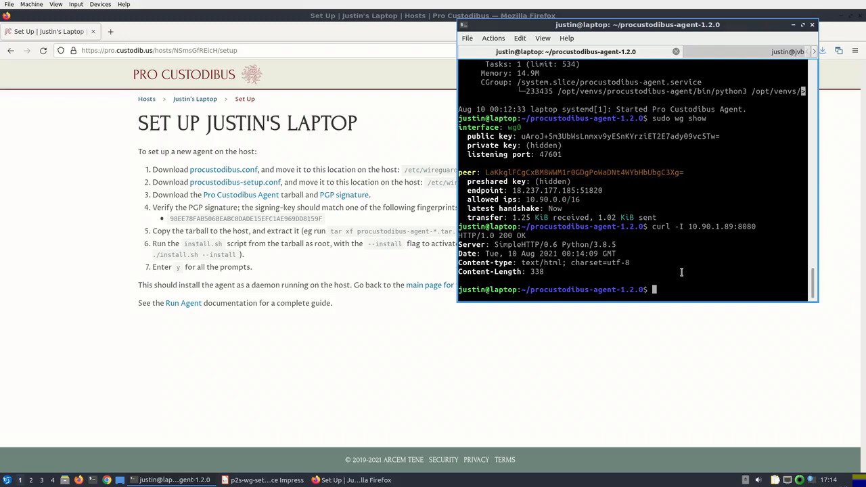
- Switch to Firefox, view the dashboard, and add a new host named after the owner's phone
click(629, 345)
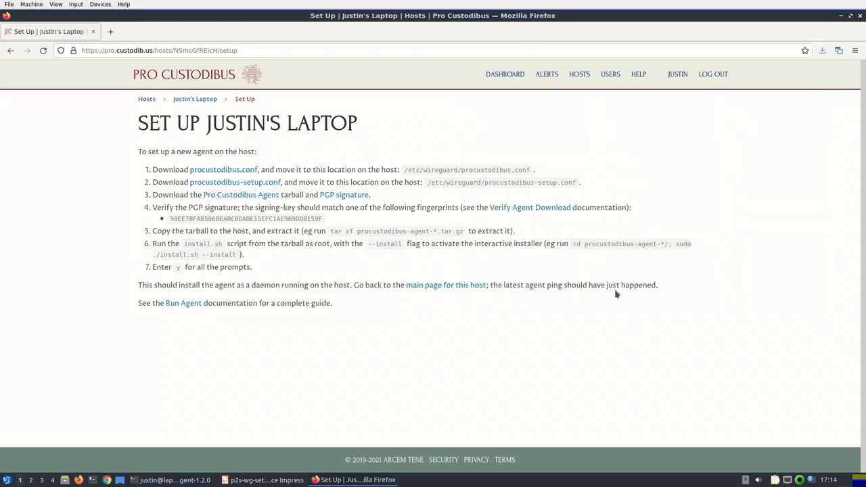
click(508, 76)
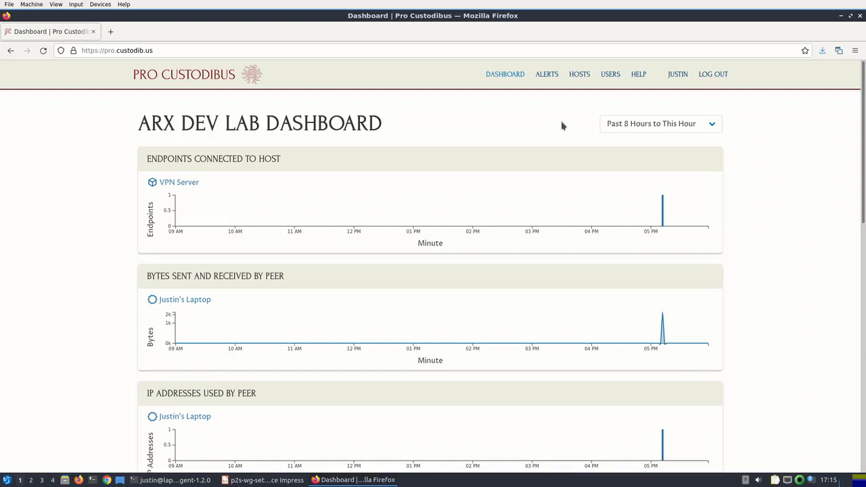
click(579, 79)
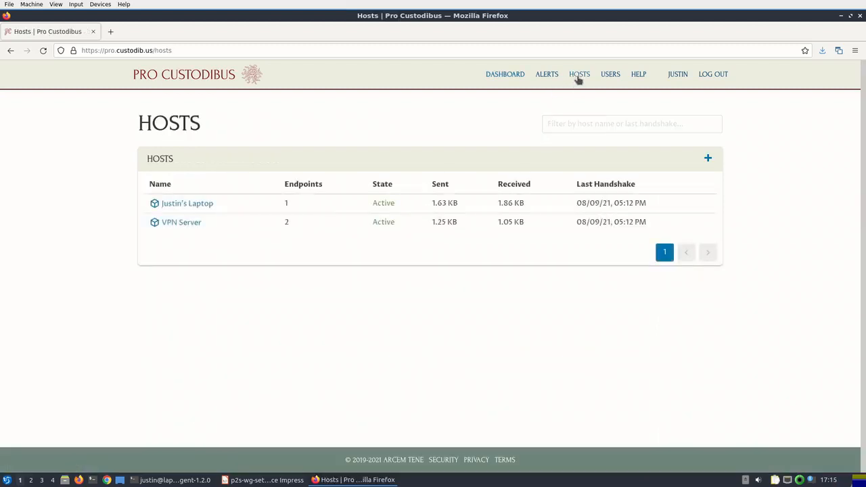
click(706, 158)
text(Justin's Phone)
key(Return)
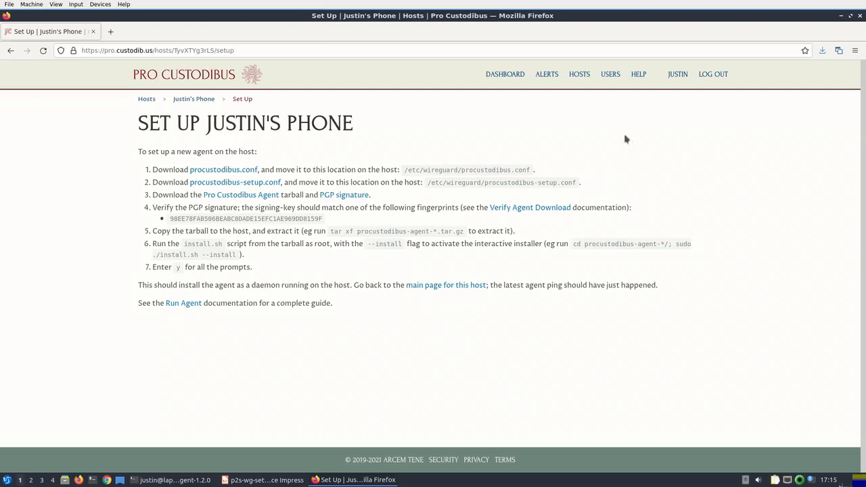
- On the phone host, start an interface named wg0 with description "connection to our internal cloud" and the phone as its peer
click(204, 102)
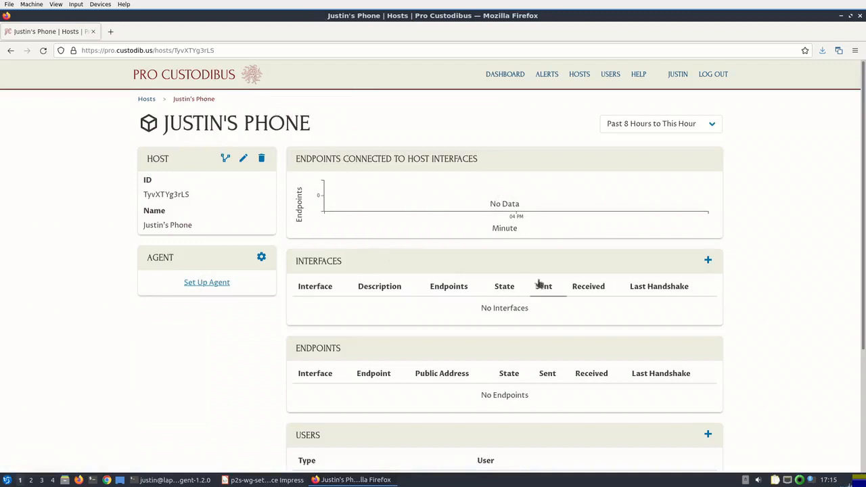
click(706, 260)
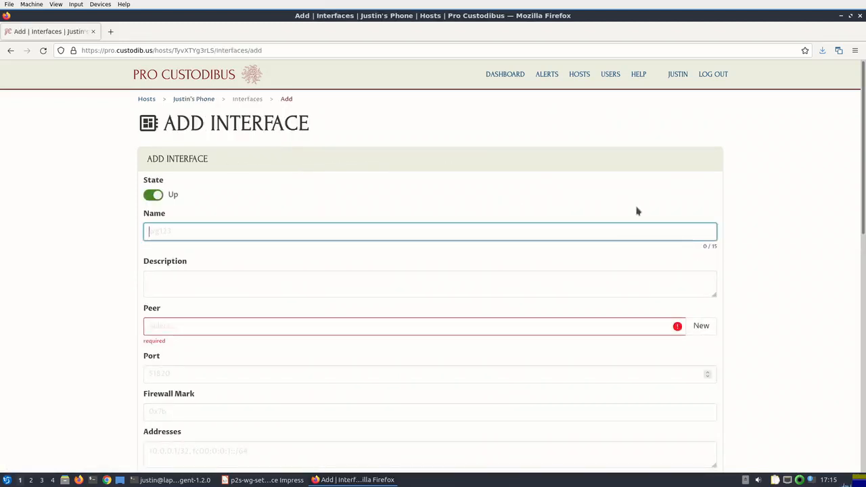
text(wg0)
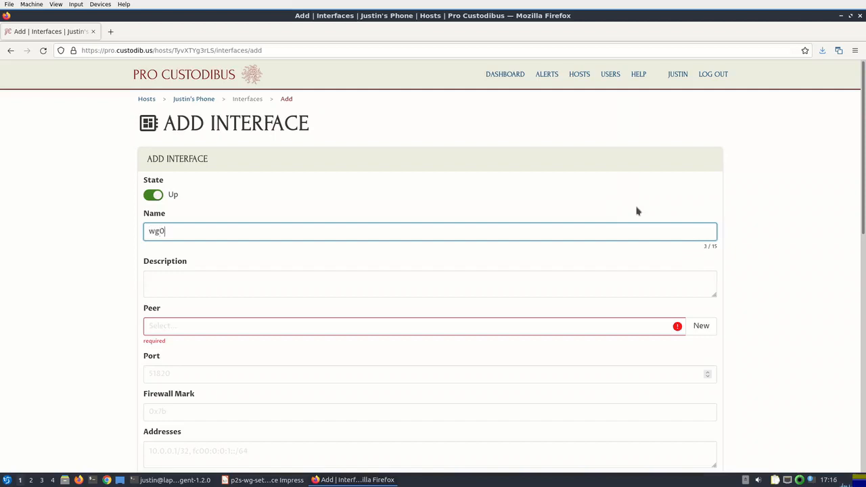
key(Tab)
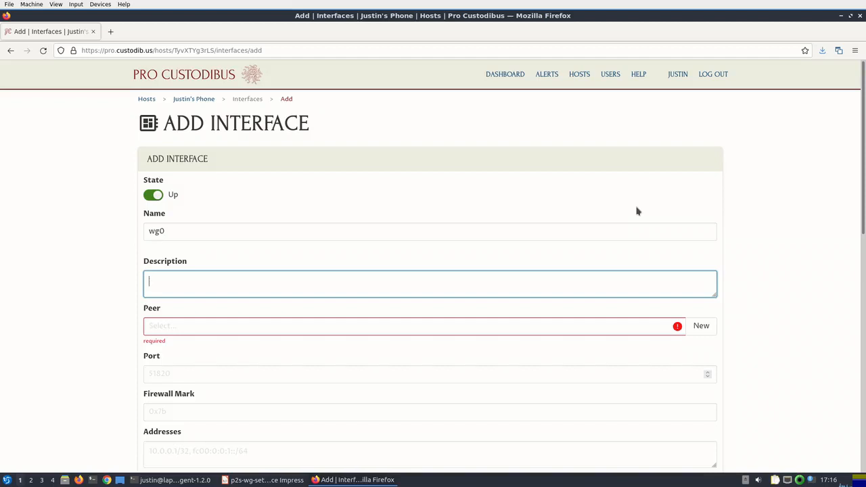
text(connection to our internal cloud)
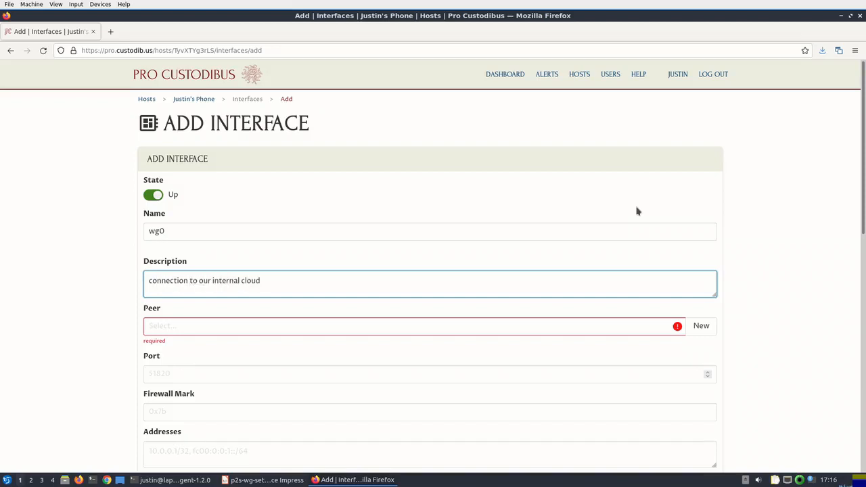
key(Tab)
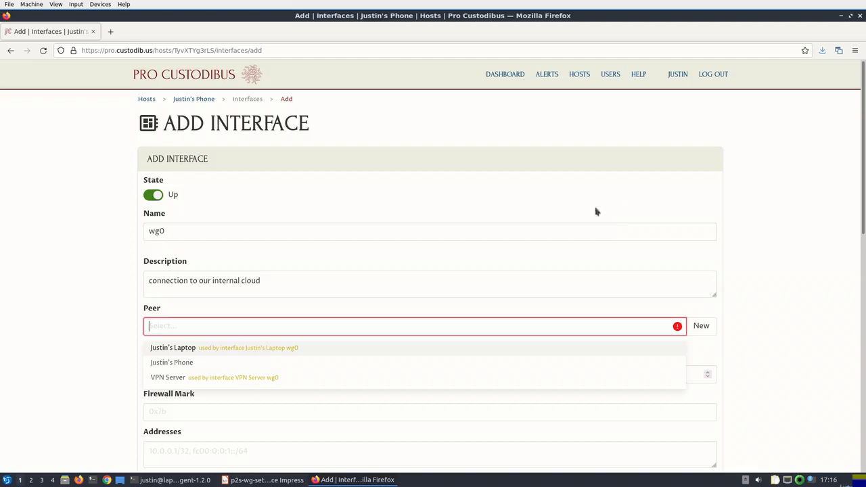
click(174, 362)
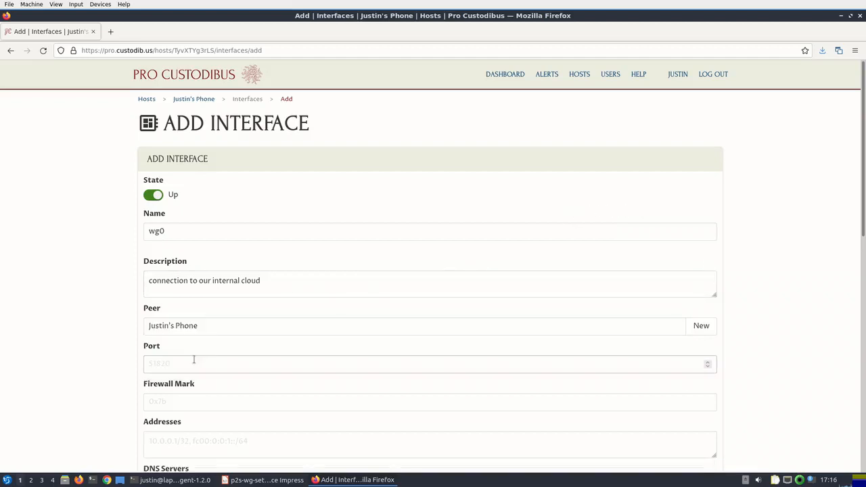
- Set the phone interface's address to 10.0.0.3 and add the interface
scroll(116, 353, down, 3)
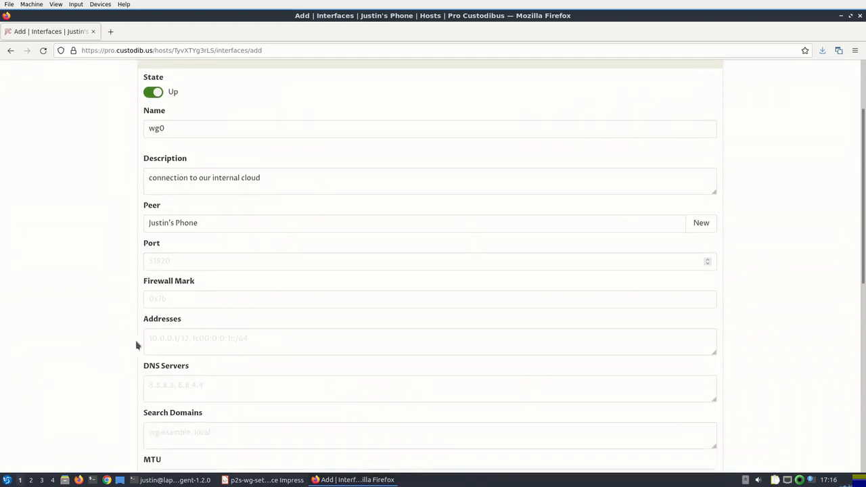
click(161, 337)
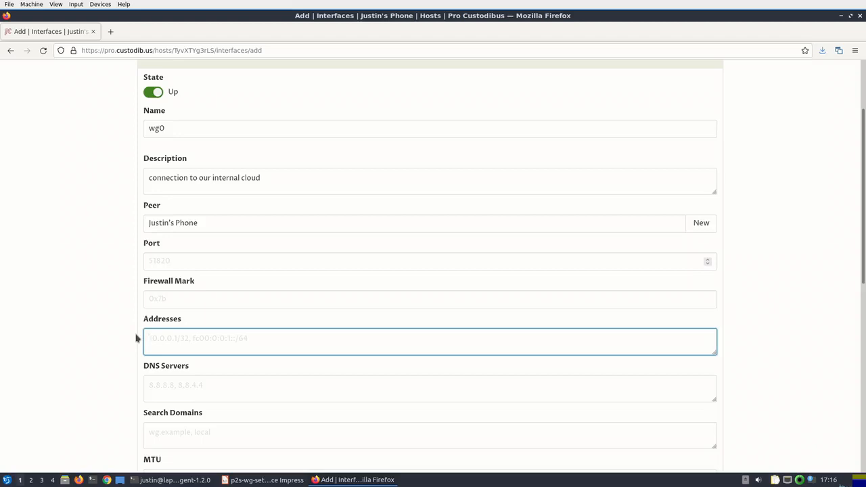
text(10.0.0.3)
scroll(112, 326, down, 4)
scroll(109, 322, down, 3)
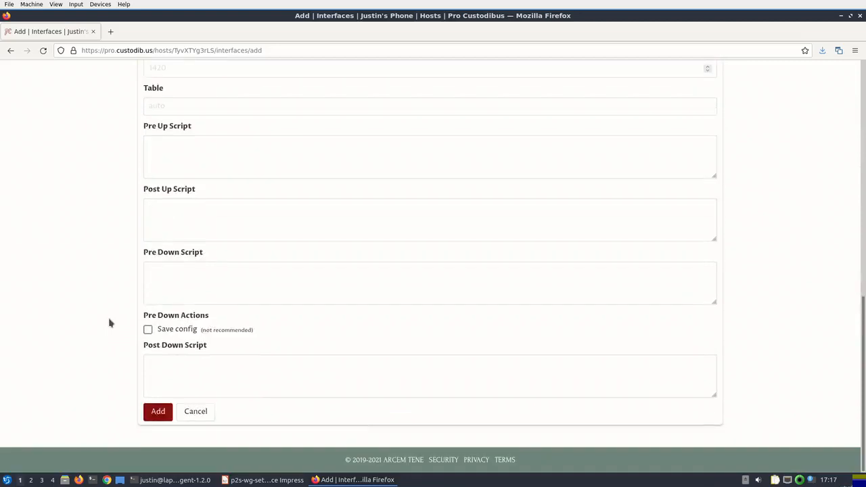
click(163, 416)
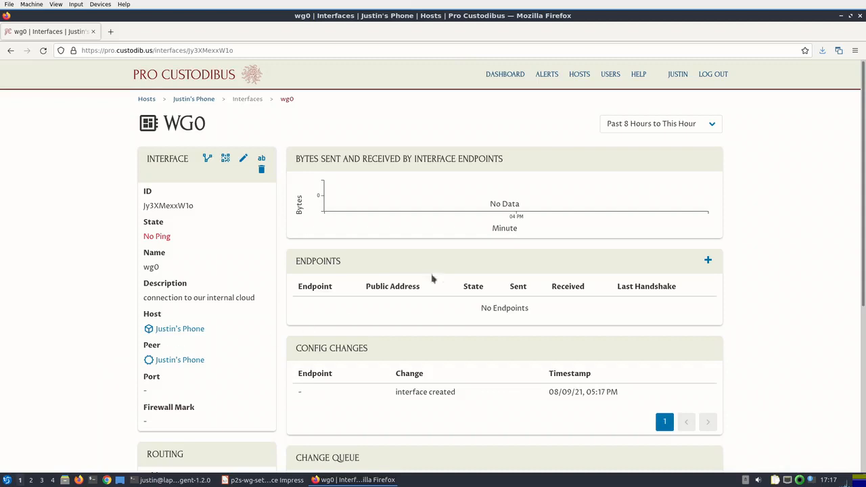
- Add an endpoint to the phone's wg0 interface with VPN Server as peer, reviewing and keeping the prefilled hostname, port, preshared key option and allowed IPs
click(708, 261)
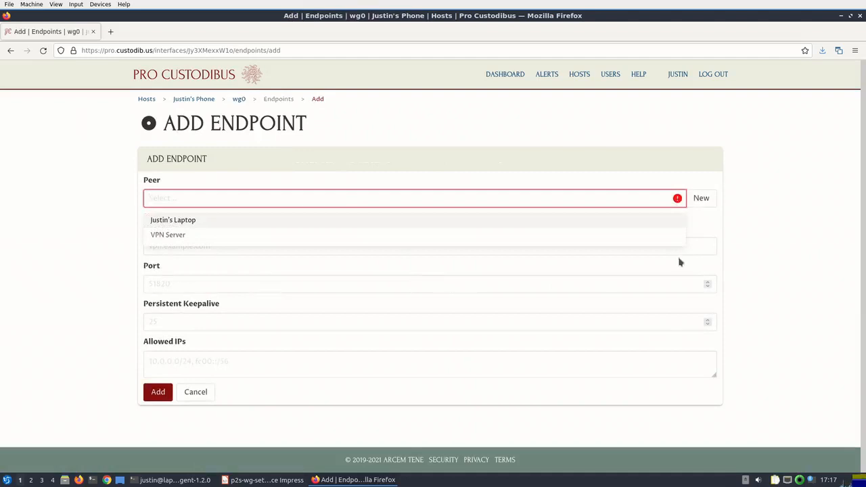
click(167, 235)
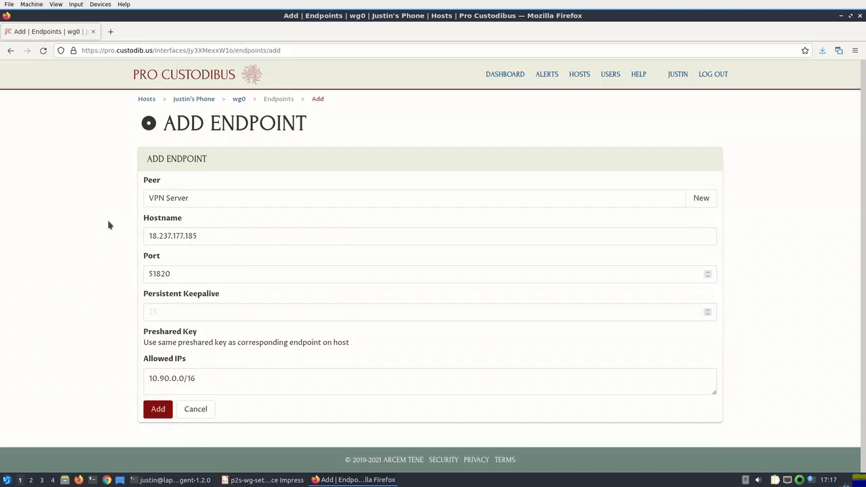
click(194, 237)
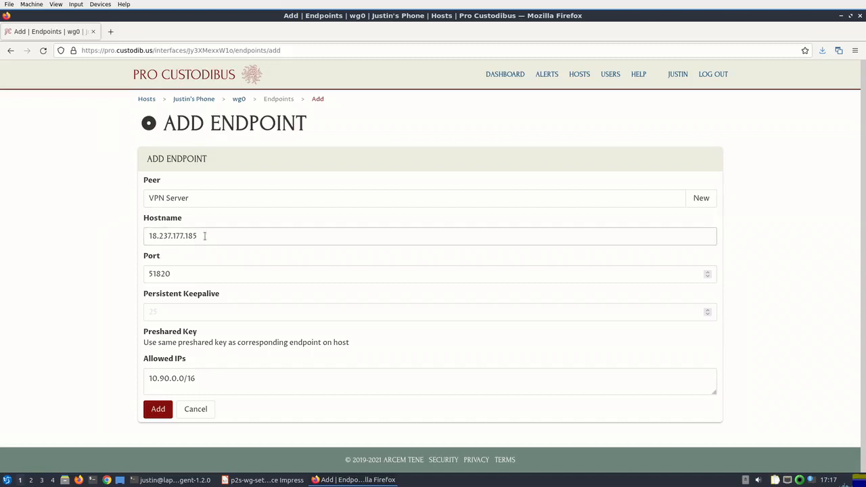
drag(201, 236, 127, 225)
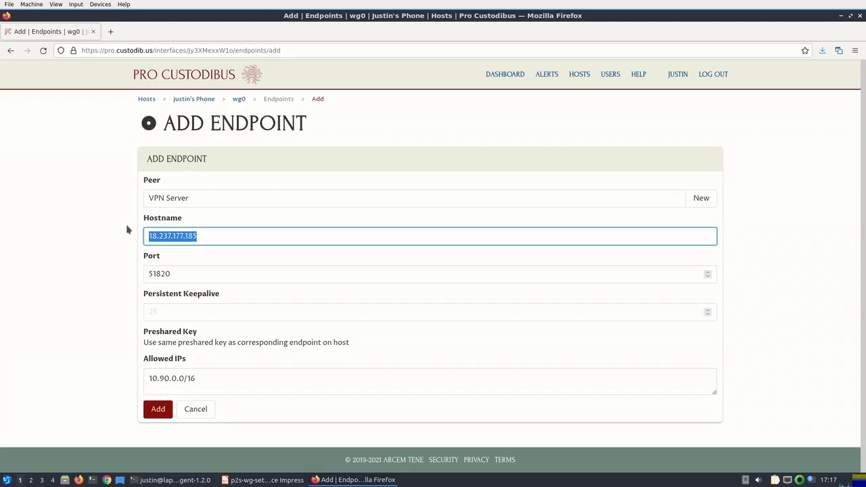
drag(182, 274, 113, 272)
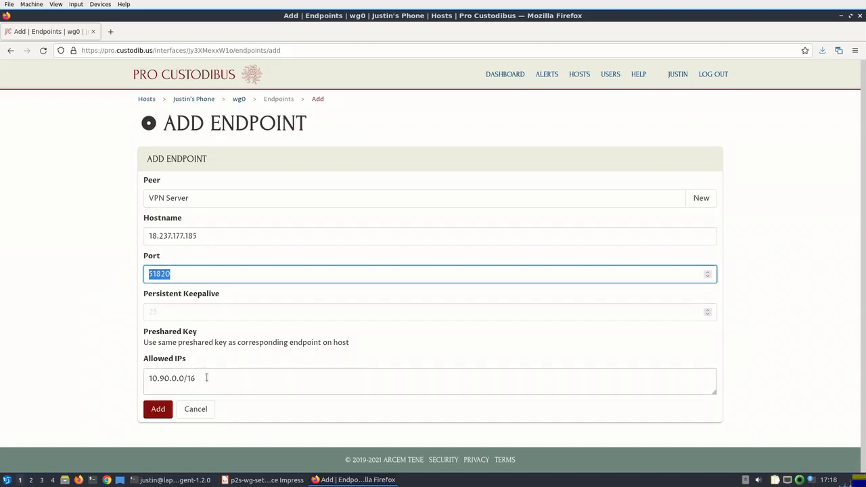
drag(203, 374, 134, 360)
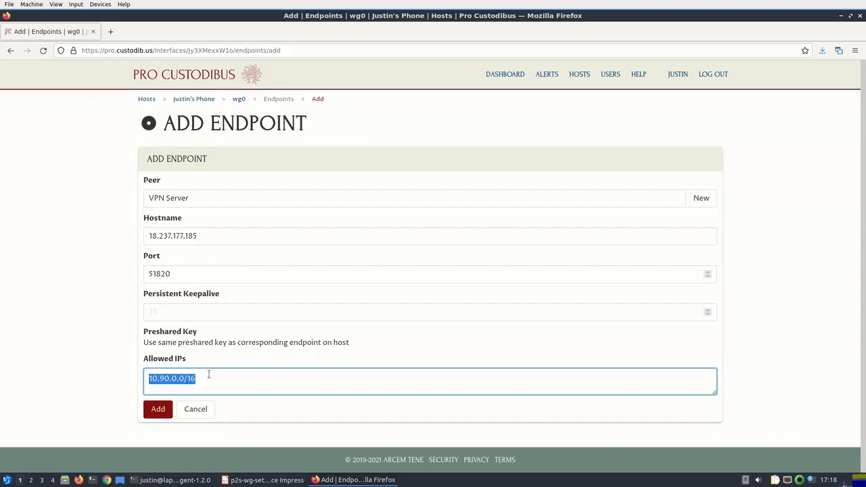
click(293, 345)
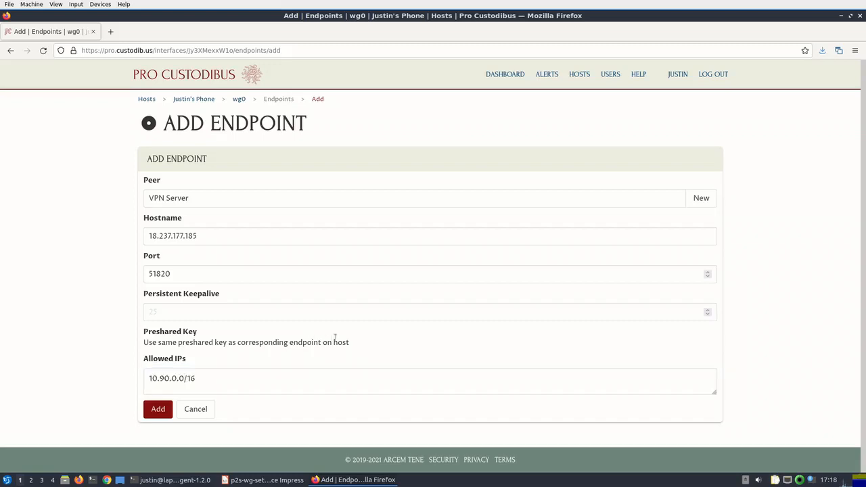
drag(354, 343, 144, 343)
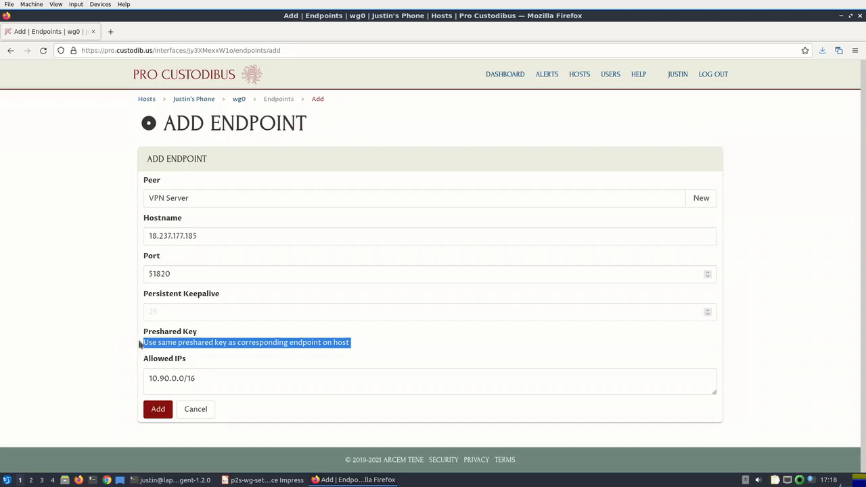
click(158, 410)
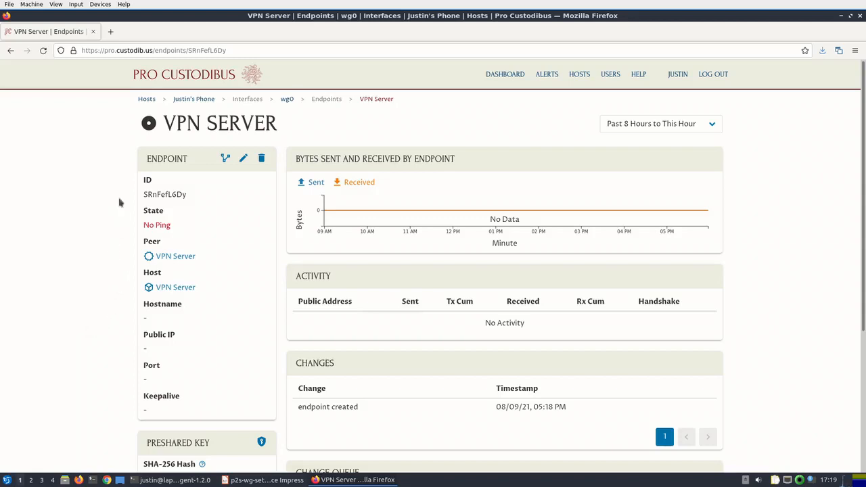
- Open the configuration of the phone's wg0 interface and examine its QR code, configuration file, private key and preshared key lines
click(287, 100)
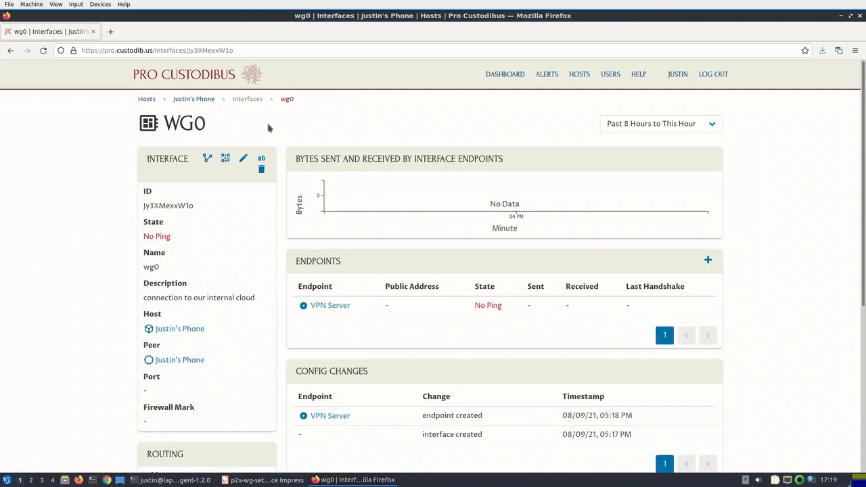
click(225, 161)
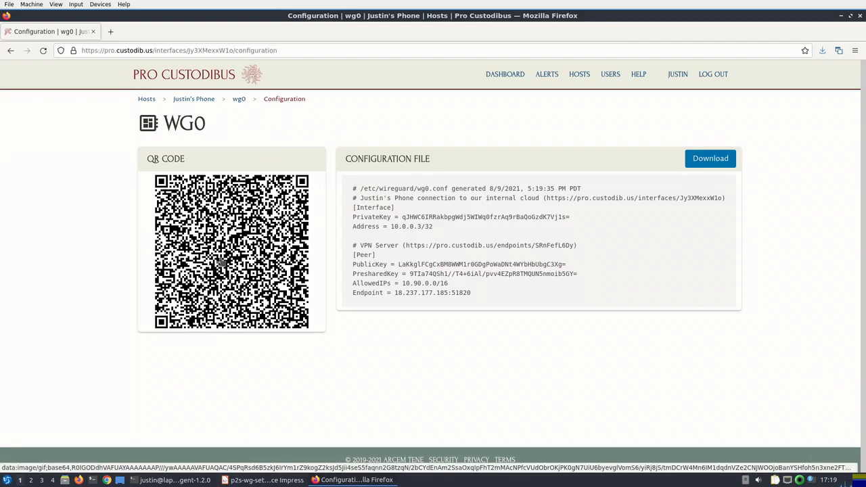
drag(481, 299, 350, 188)
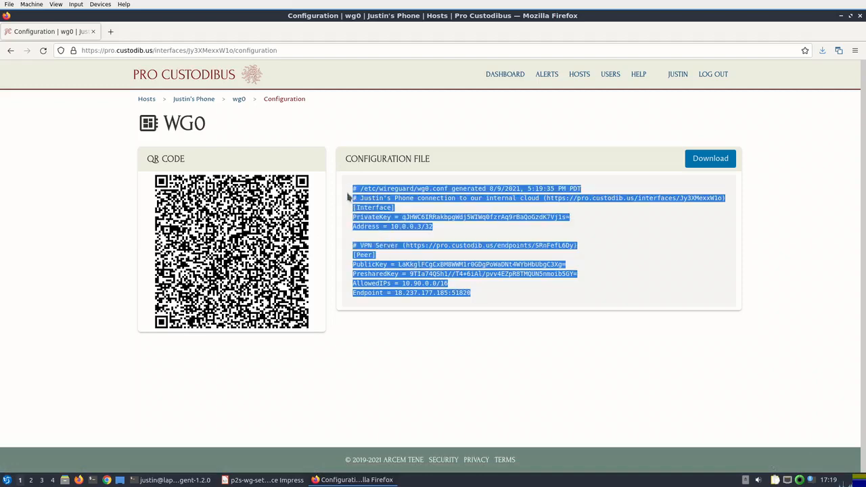
click(395, 201)
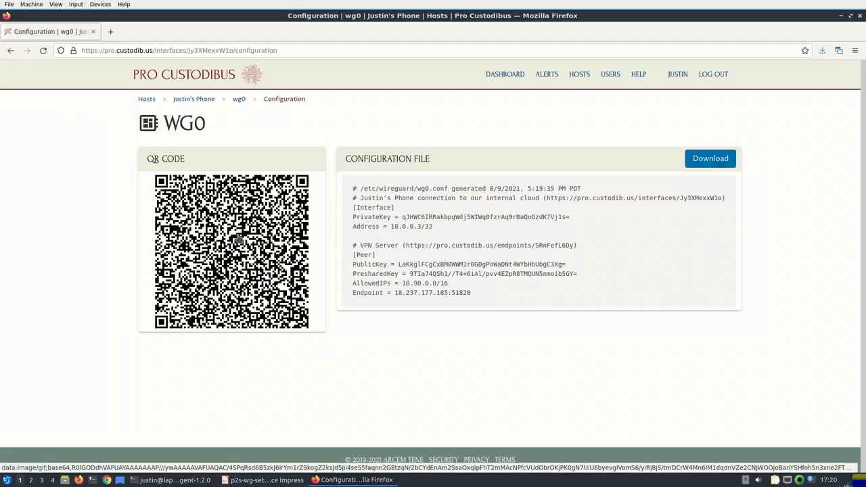
right_click(237, 212)
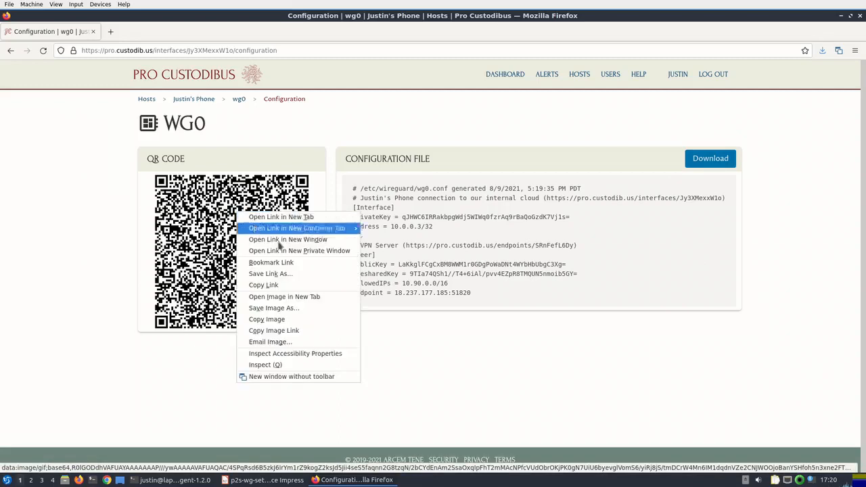
click(457, 353)
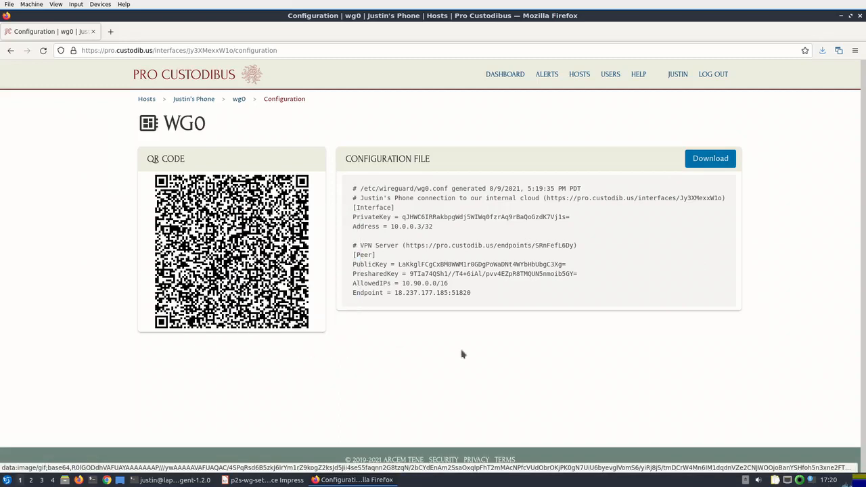
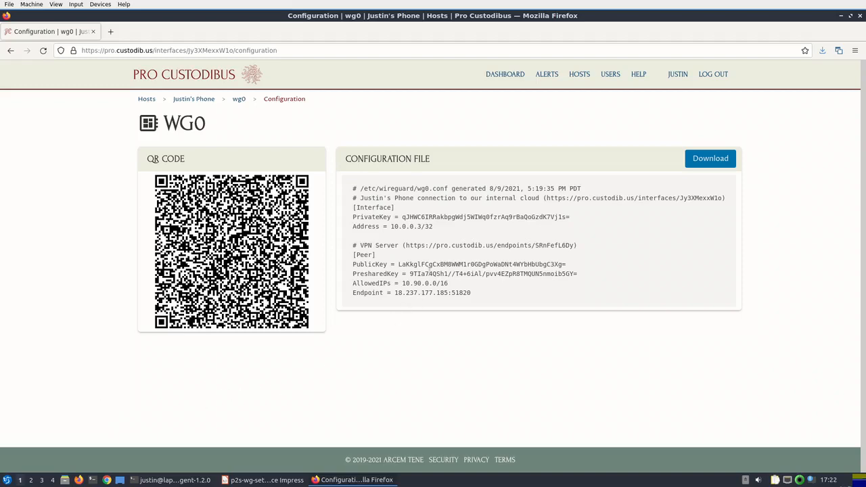
drag(571, 218, 353, 224)
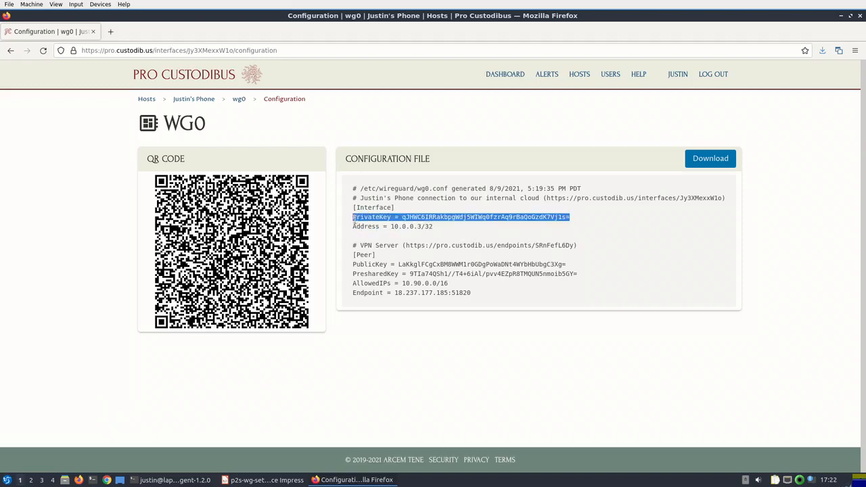
drag(352, 274, 580, 278)
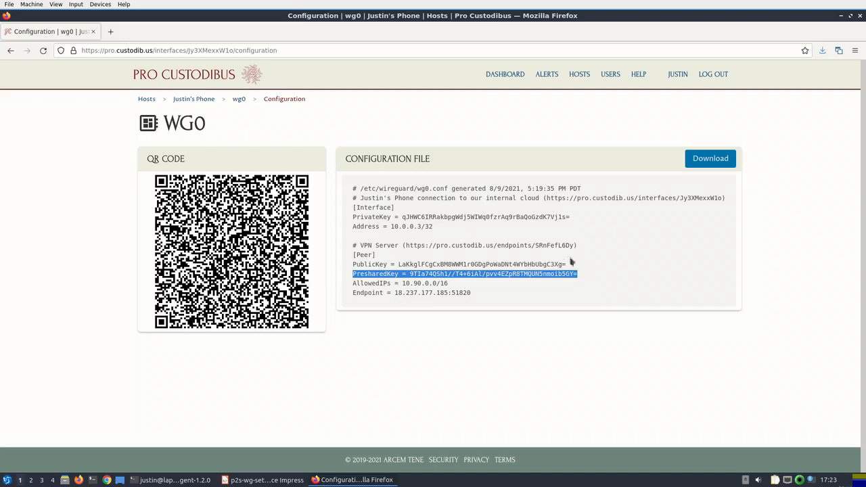
- Return to the dashboard and inspect the phone's traffic in the bytes sent and received chart
click(505, 76)
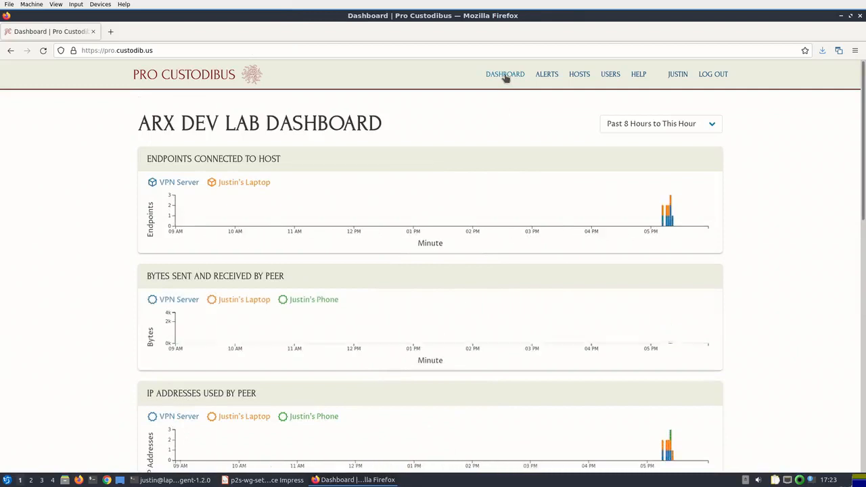
mouse_move(671, 318)
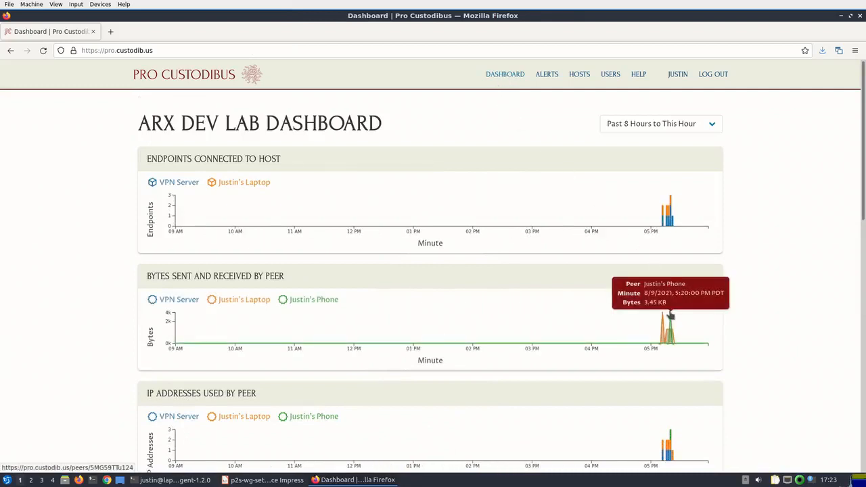